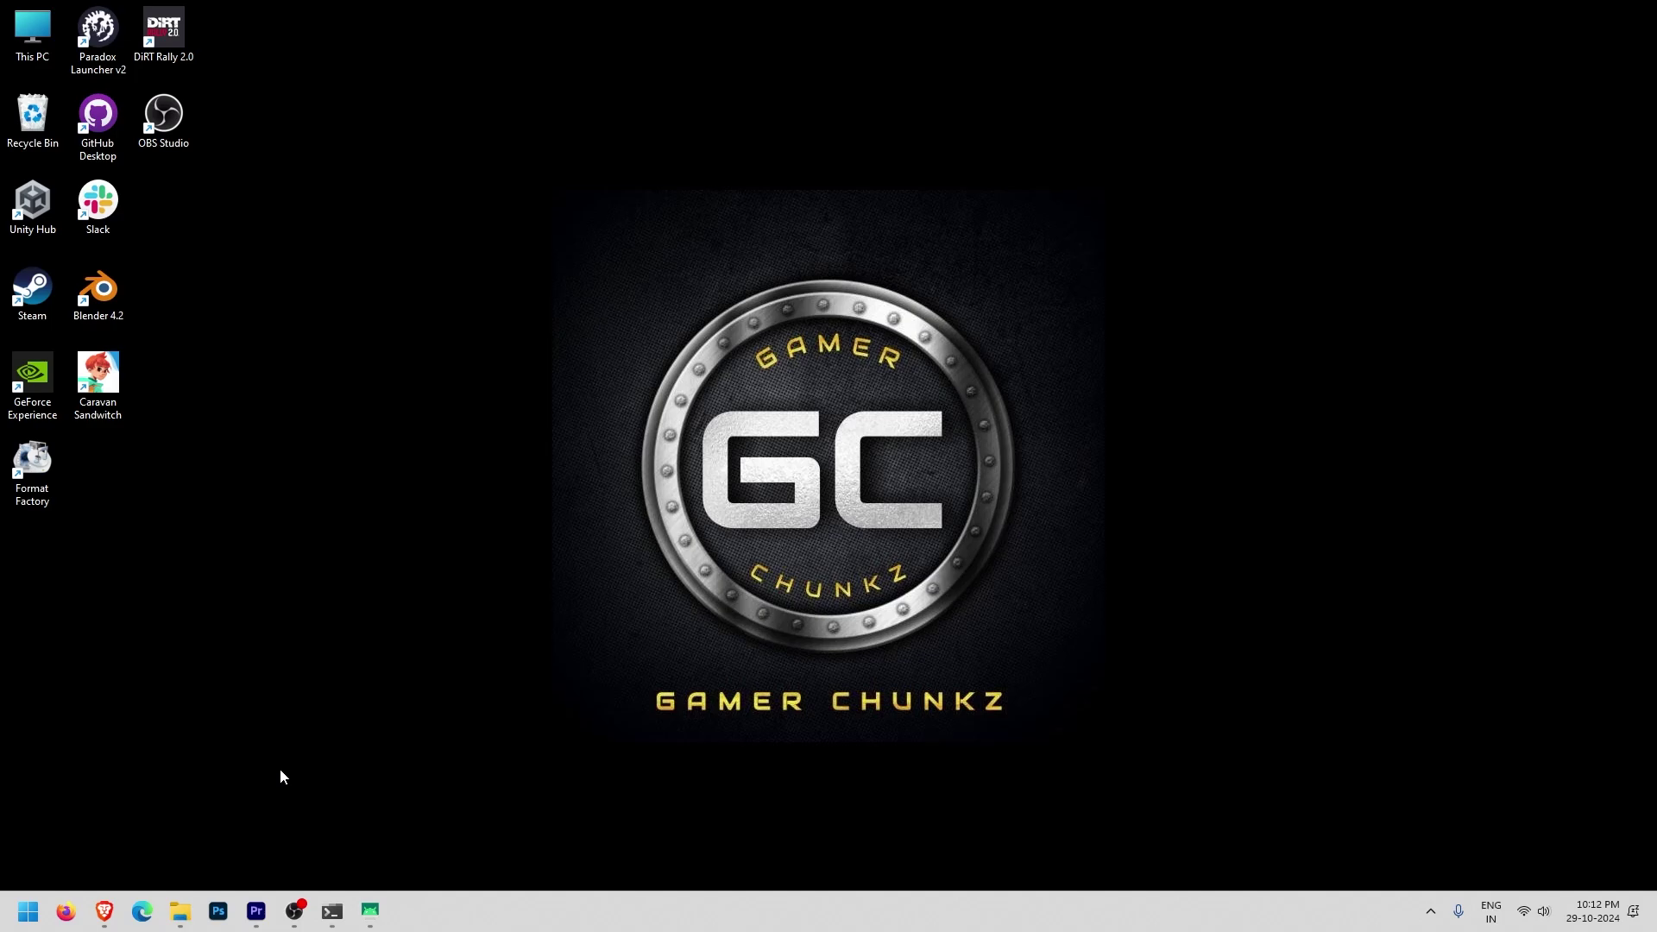
Switch to File Explorer, open at the Music folder holding All Vehicle Skin n UV.rar.
key(alt+Tab)
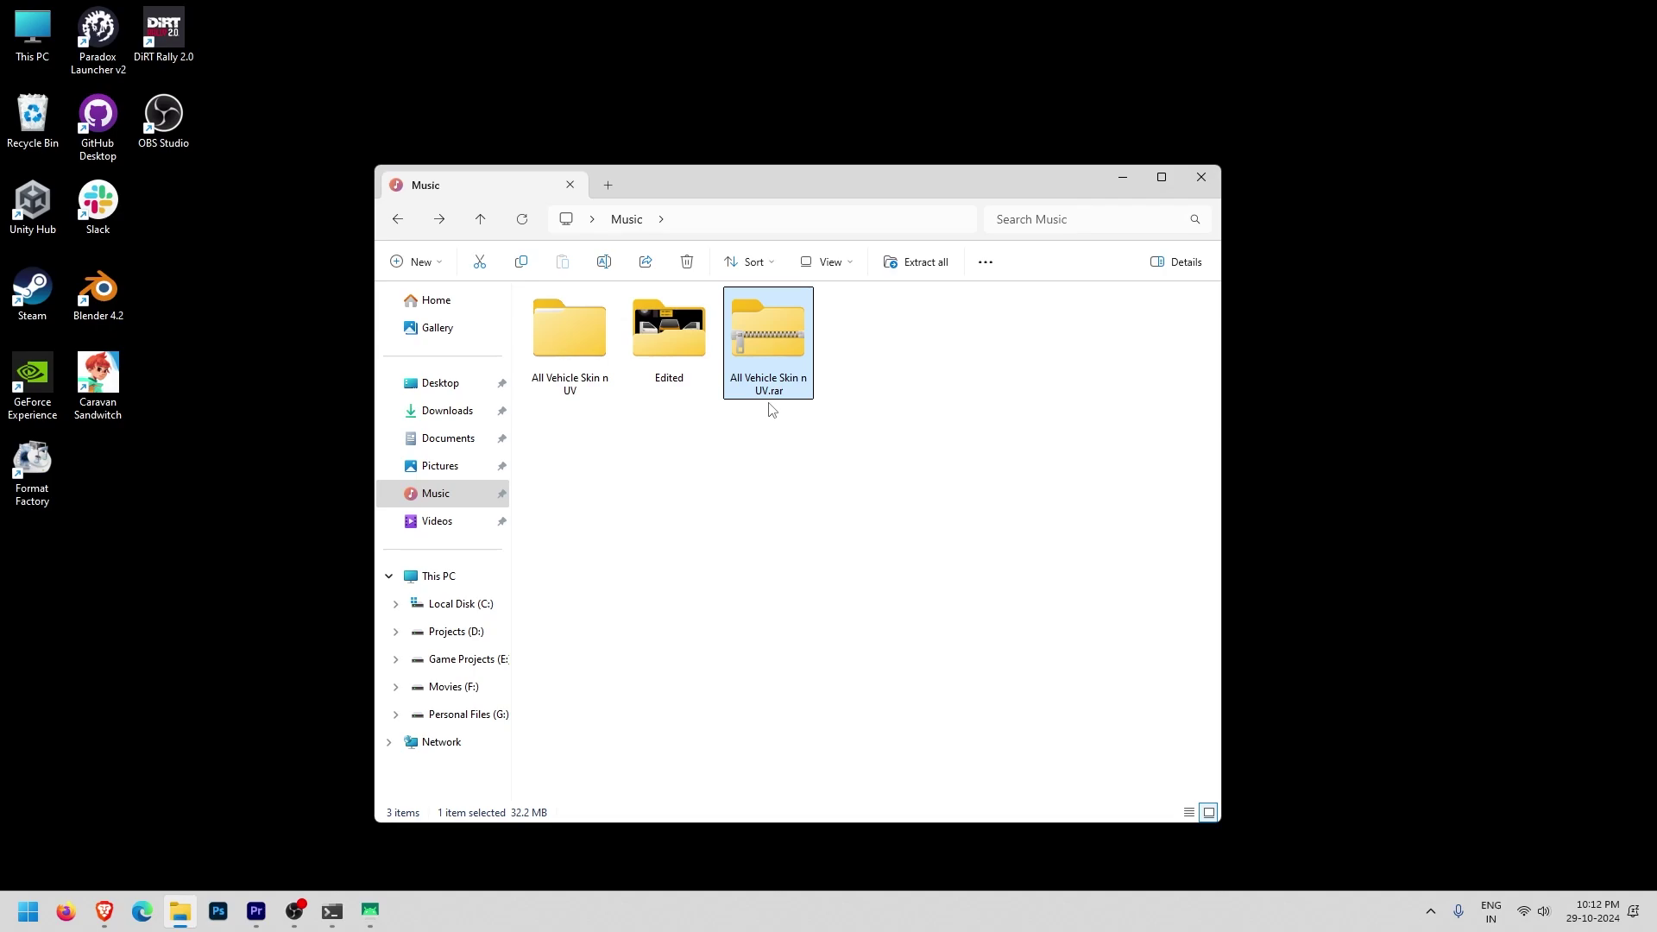
Go into All Vehicle Skin n UV > BSK1 and preview Template areas.png.
double_click(551, 338)
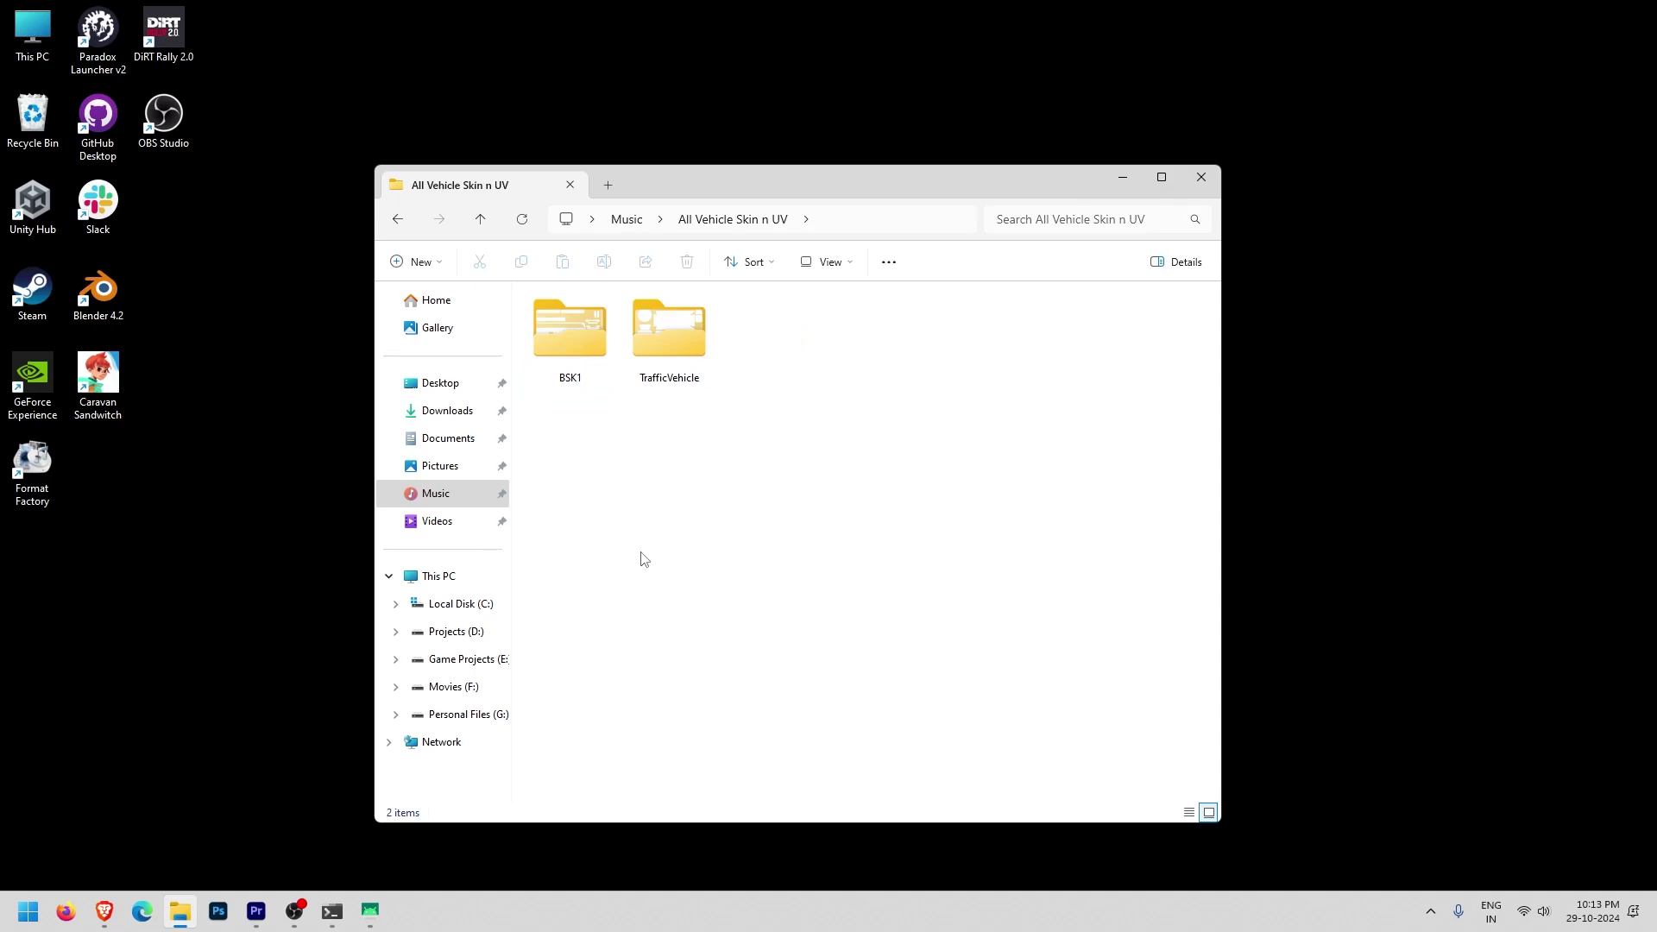
double_click(577, 321)
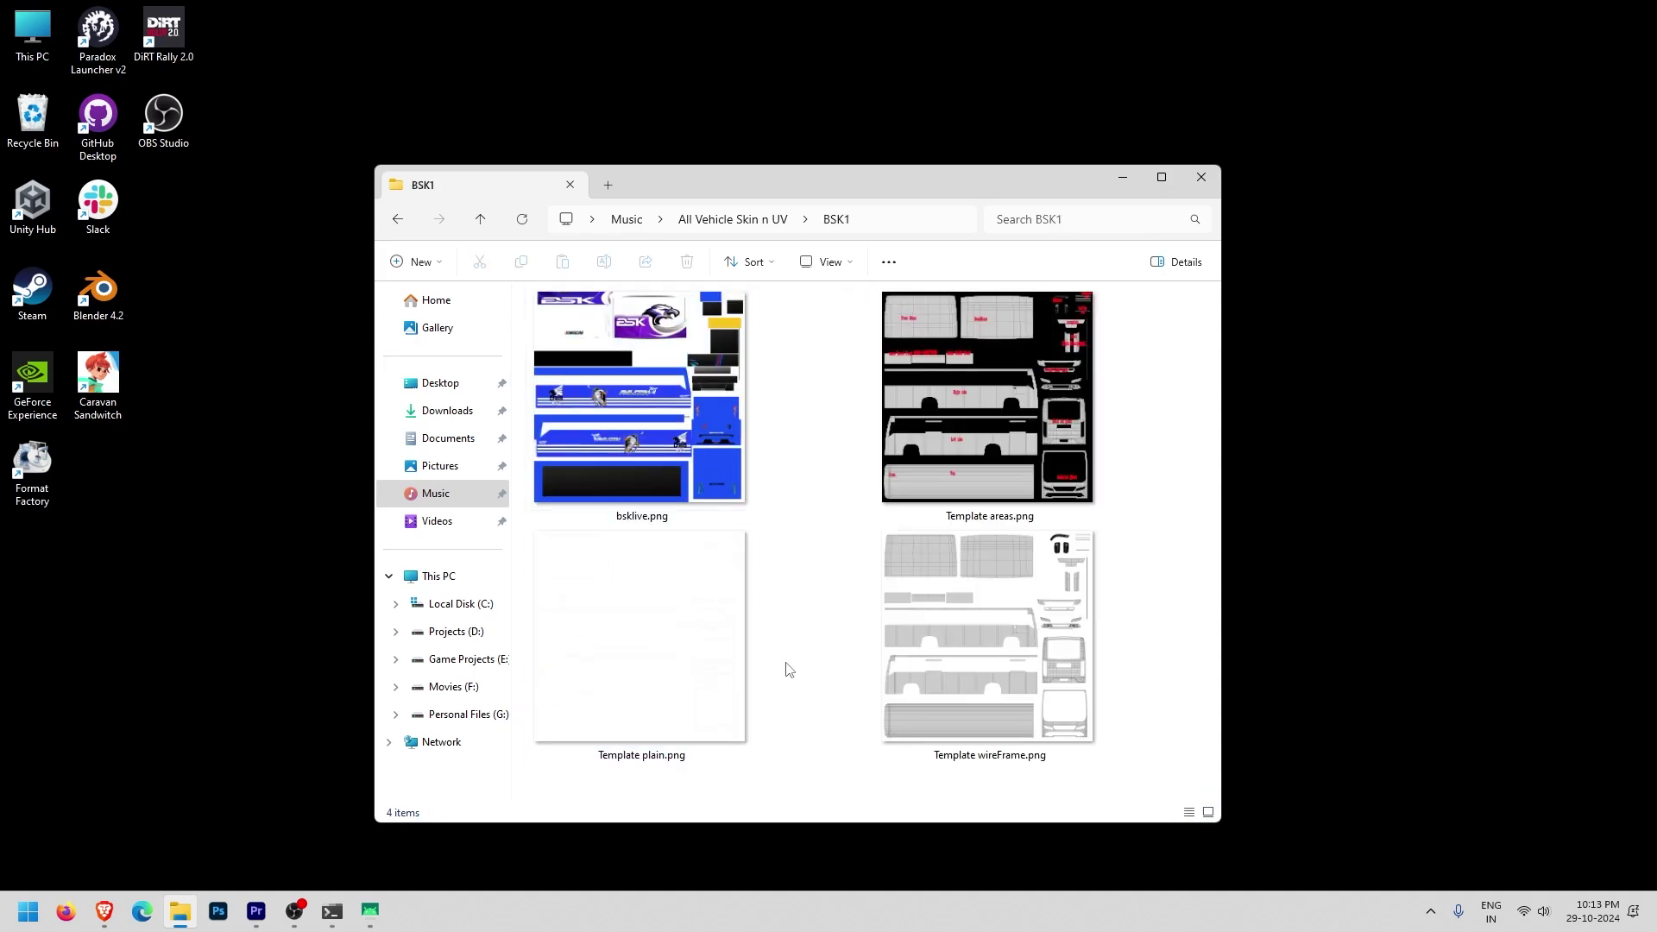
double_click(975, 438)
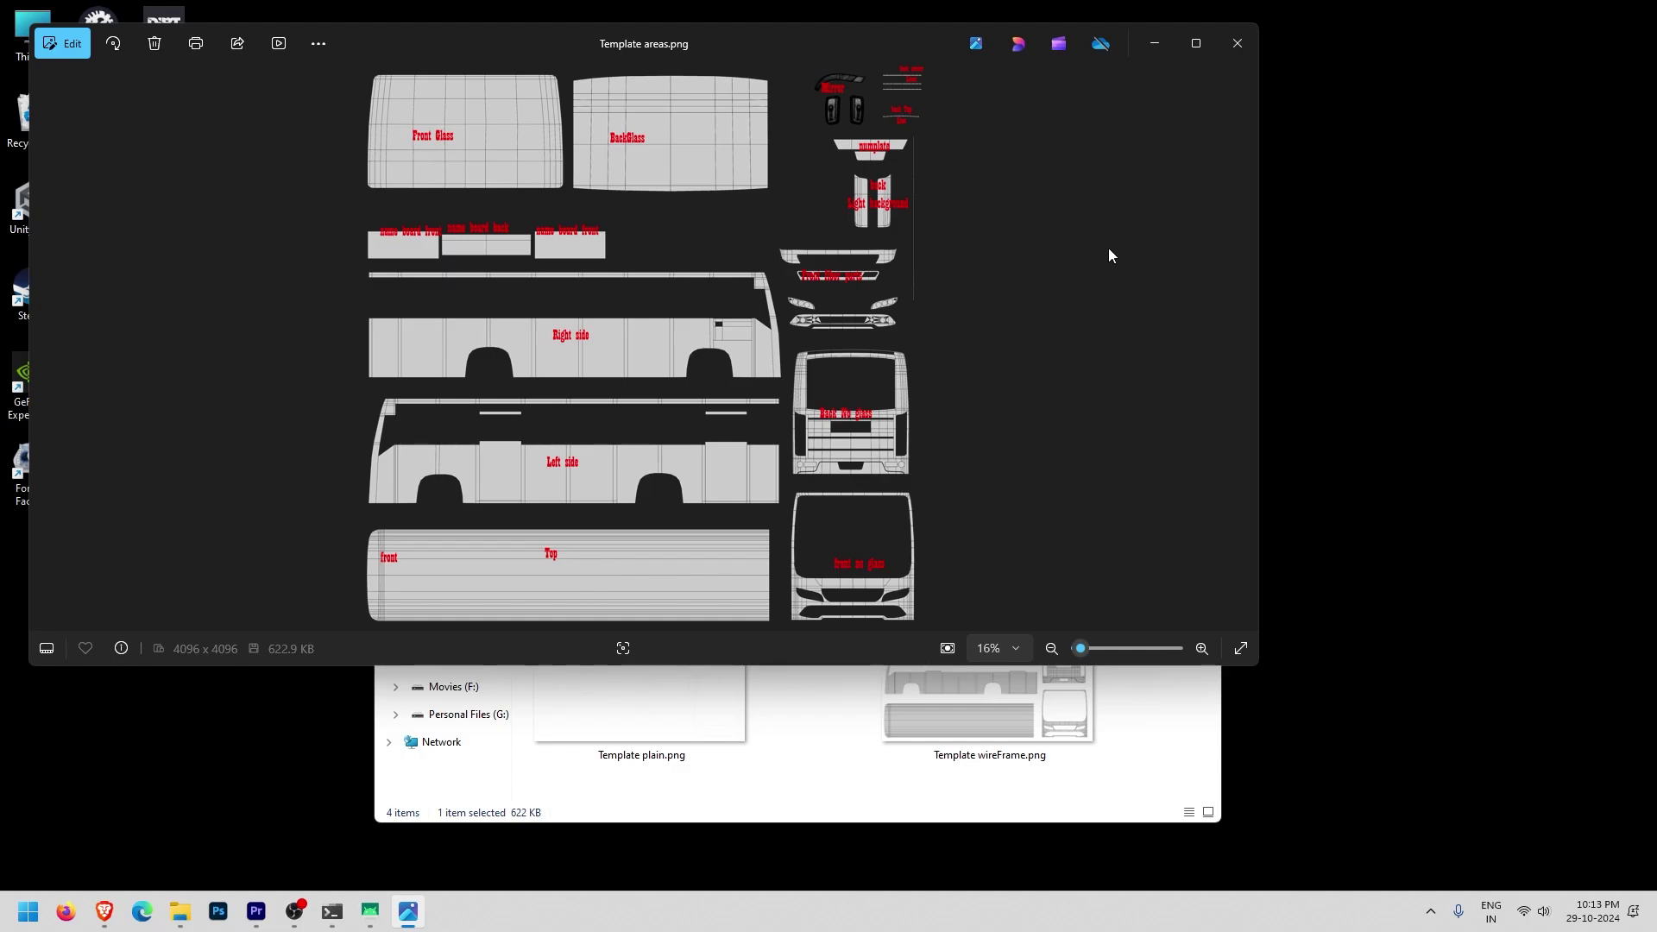
click(1238, 43)
click(643, 643)
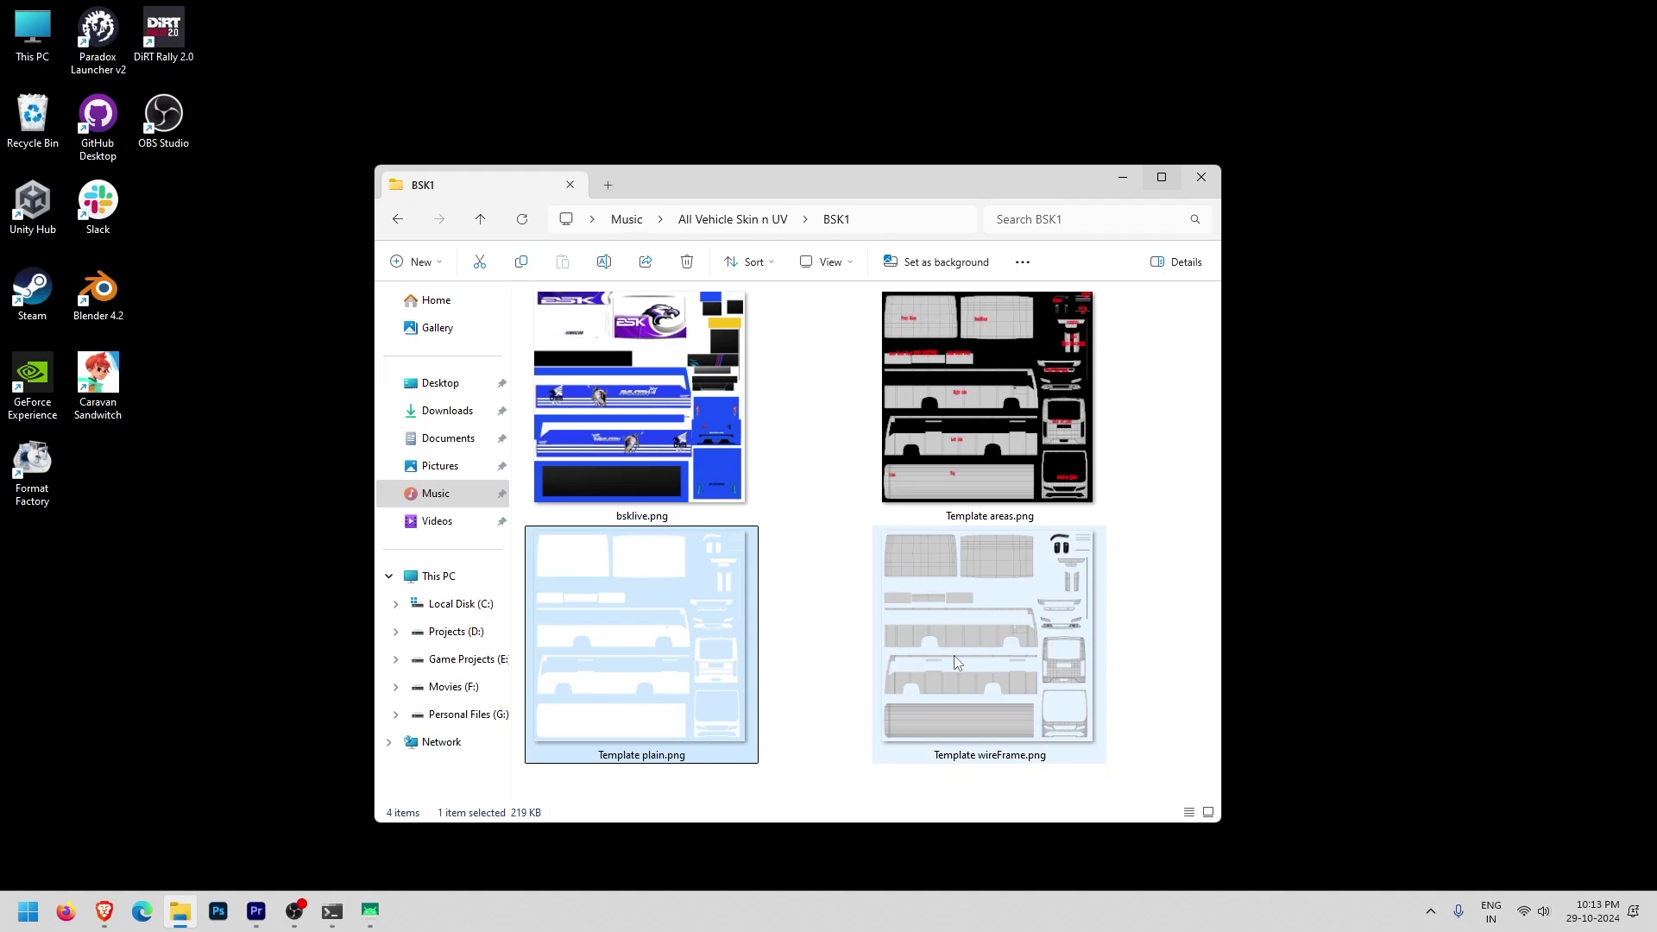
Preview the BSK1 Template plain.png image, then close it.
mouse_move(954, 657)
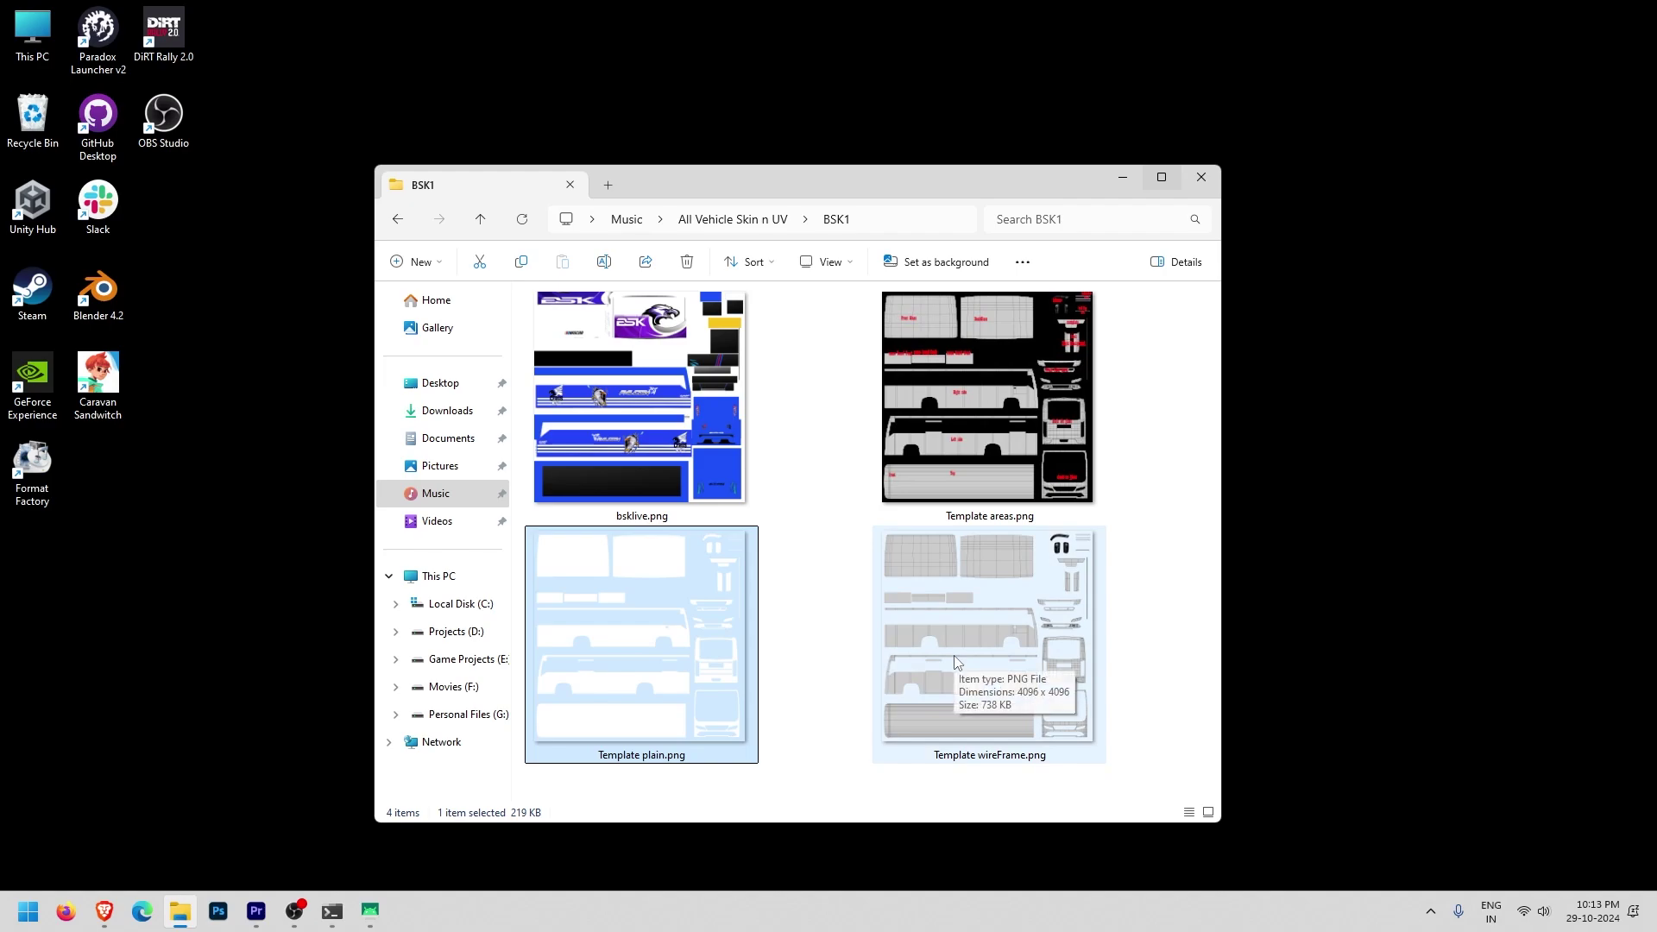
click(821, 652)
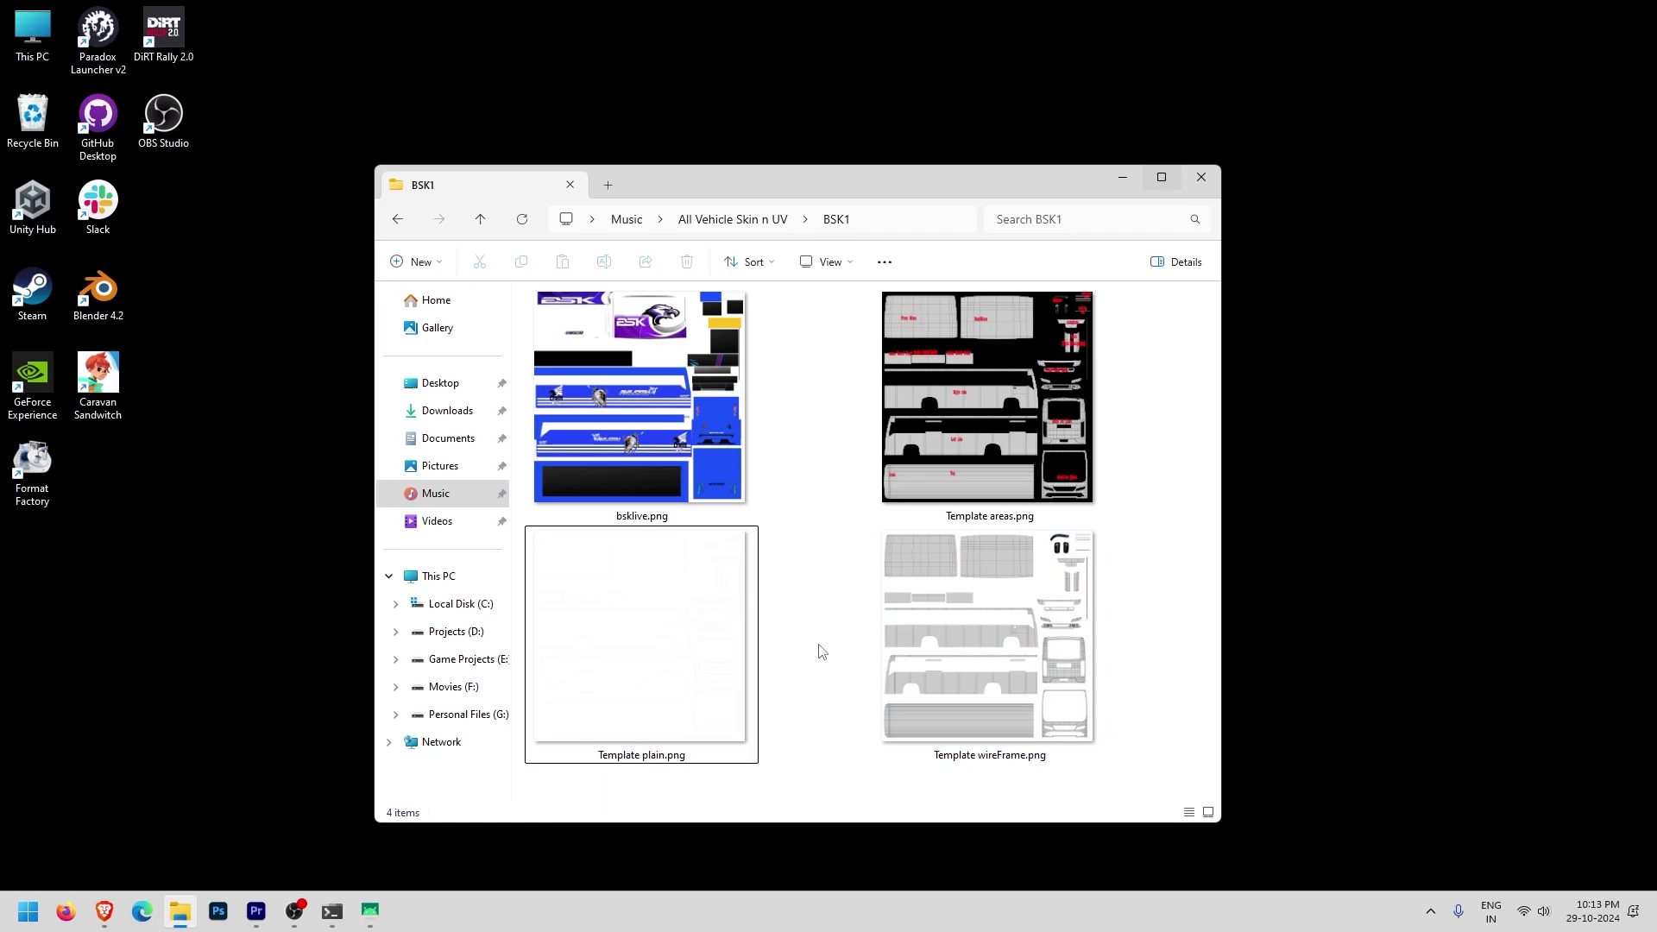
double_click(646, 635)
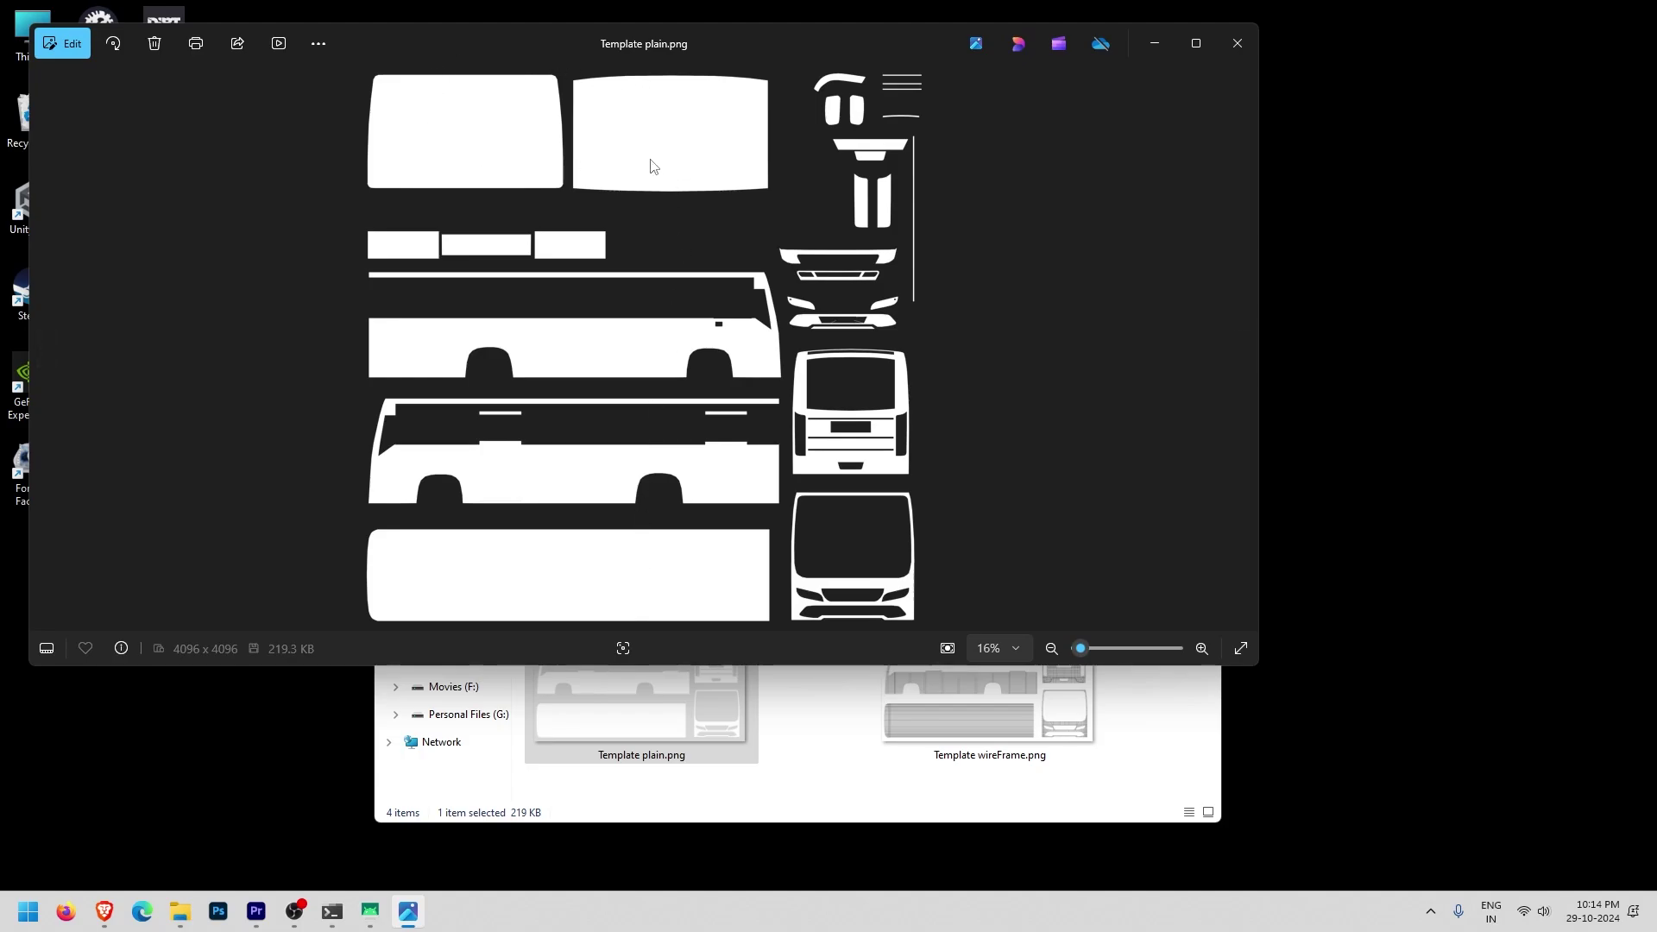
click(1236, 44)
Inspect the Dosth cuntainer skin, plain and UV_Map files in TrafficVehicle, then move to Music\Edited.
click(401, 223)
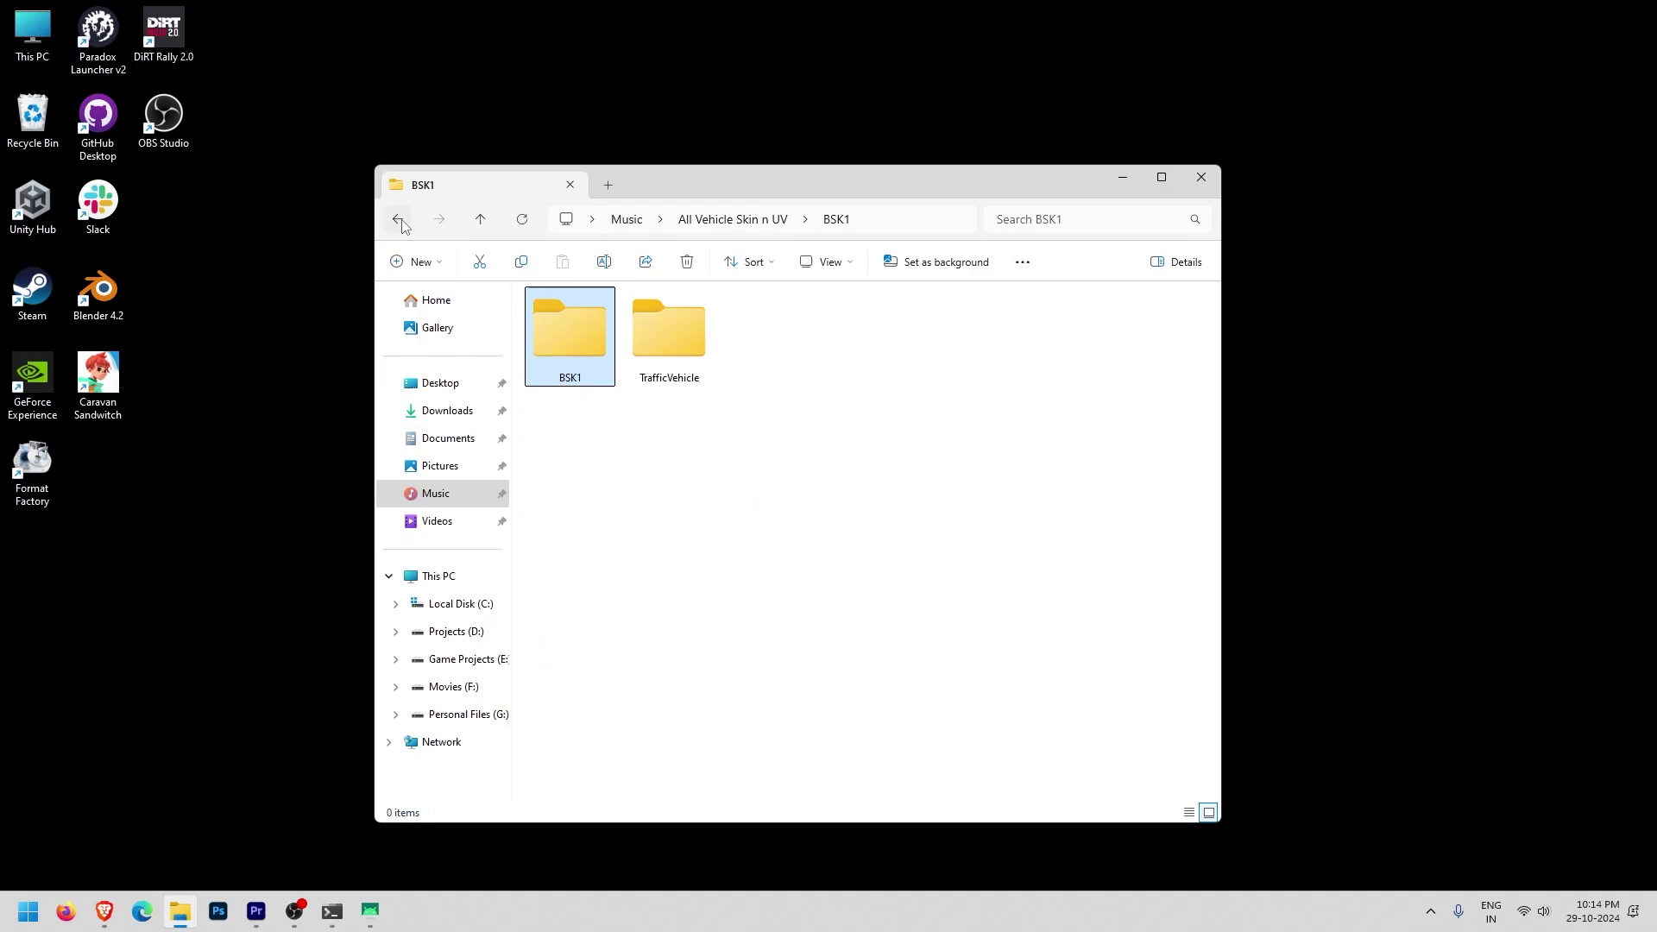
double_click(682, 338)
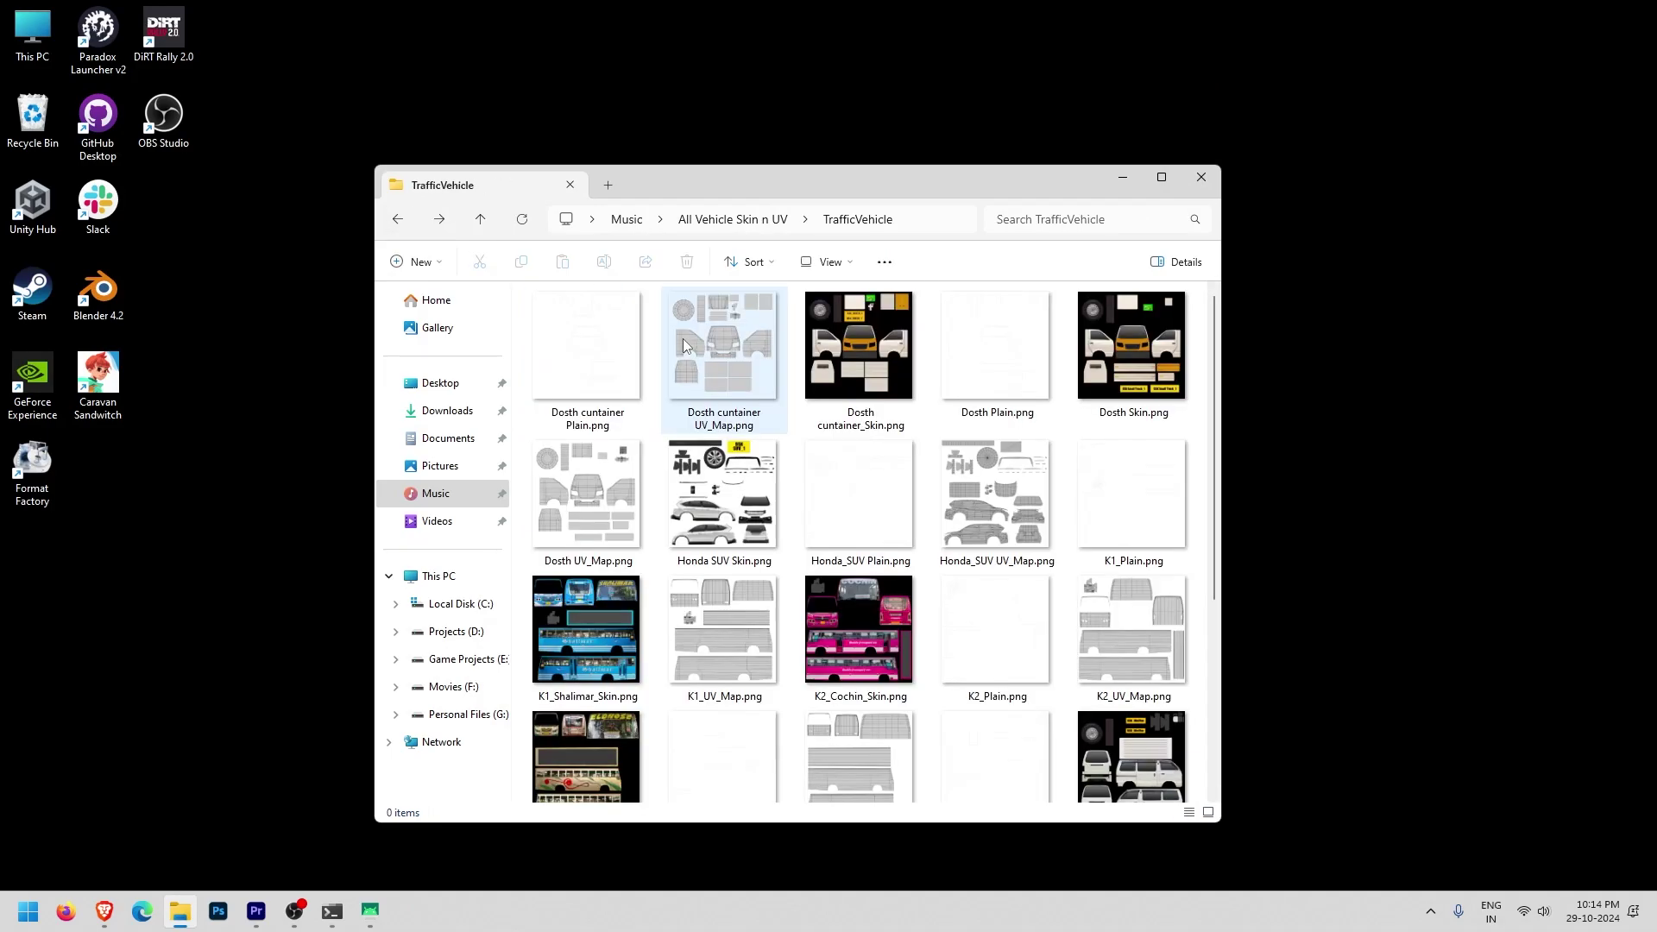
click(857, 363)
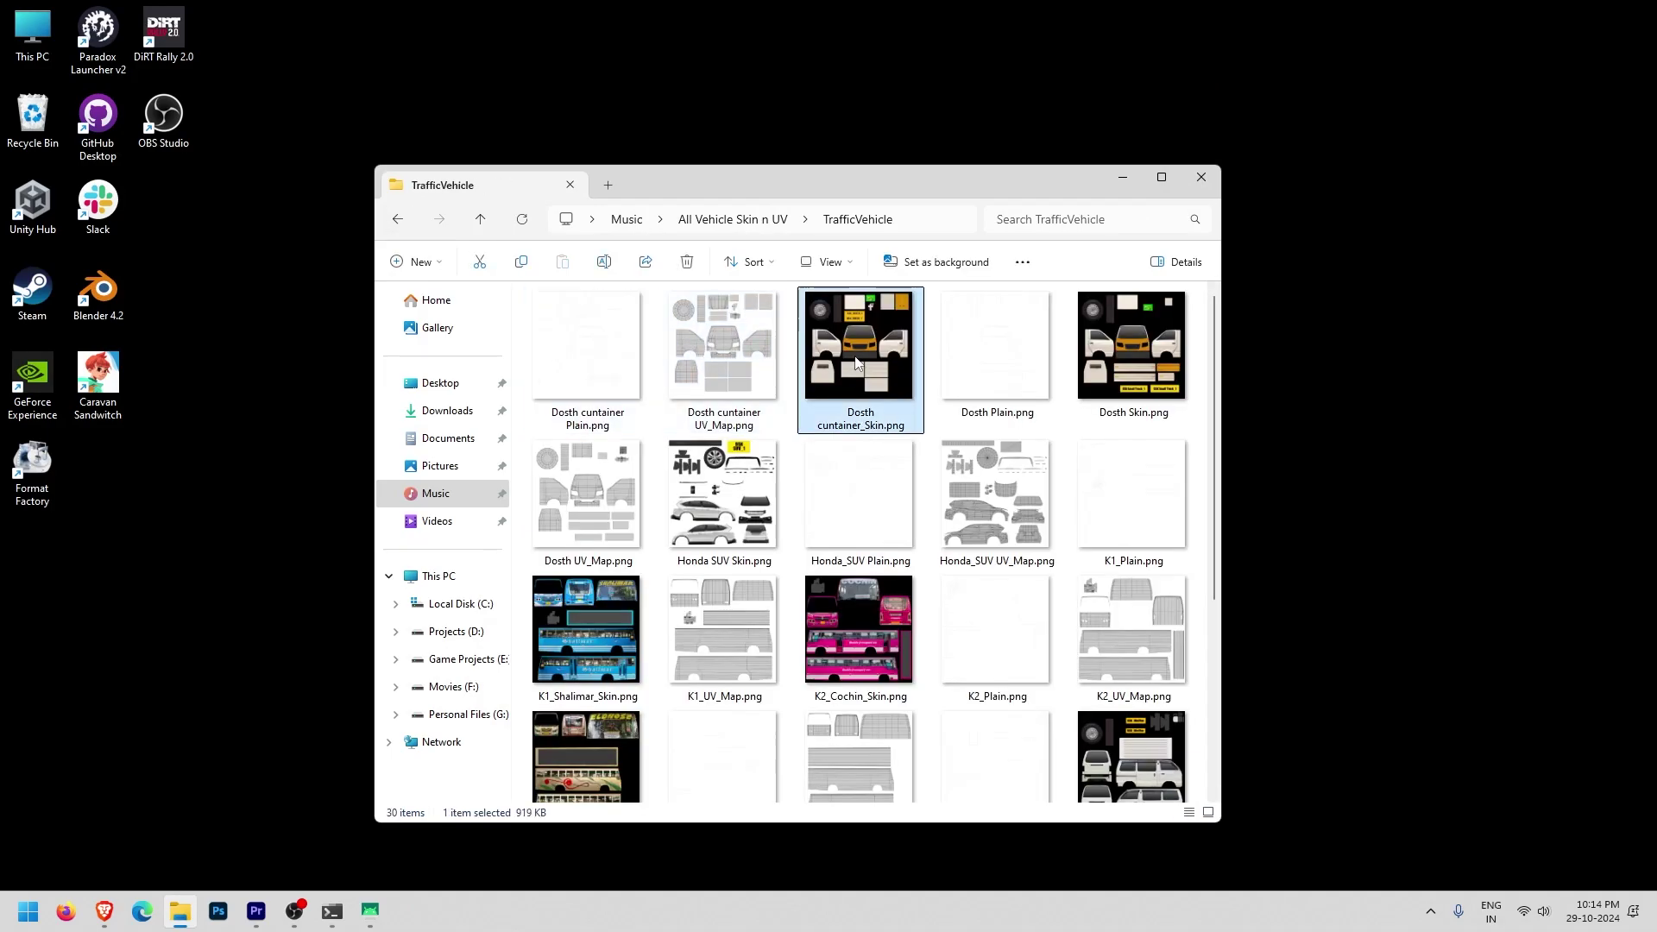
click(574, 390)
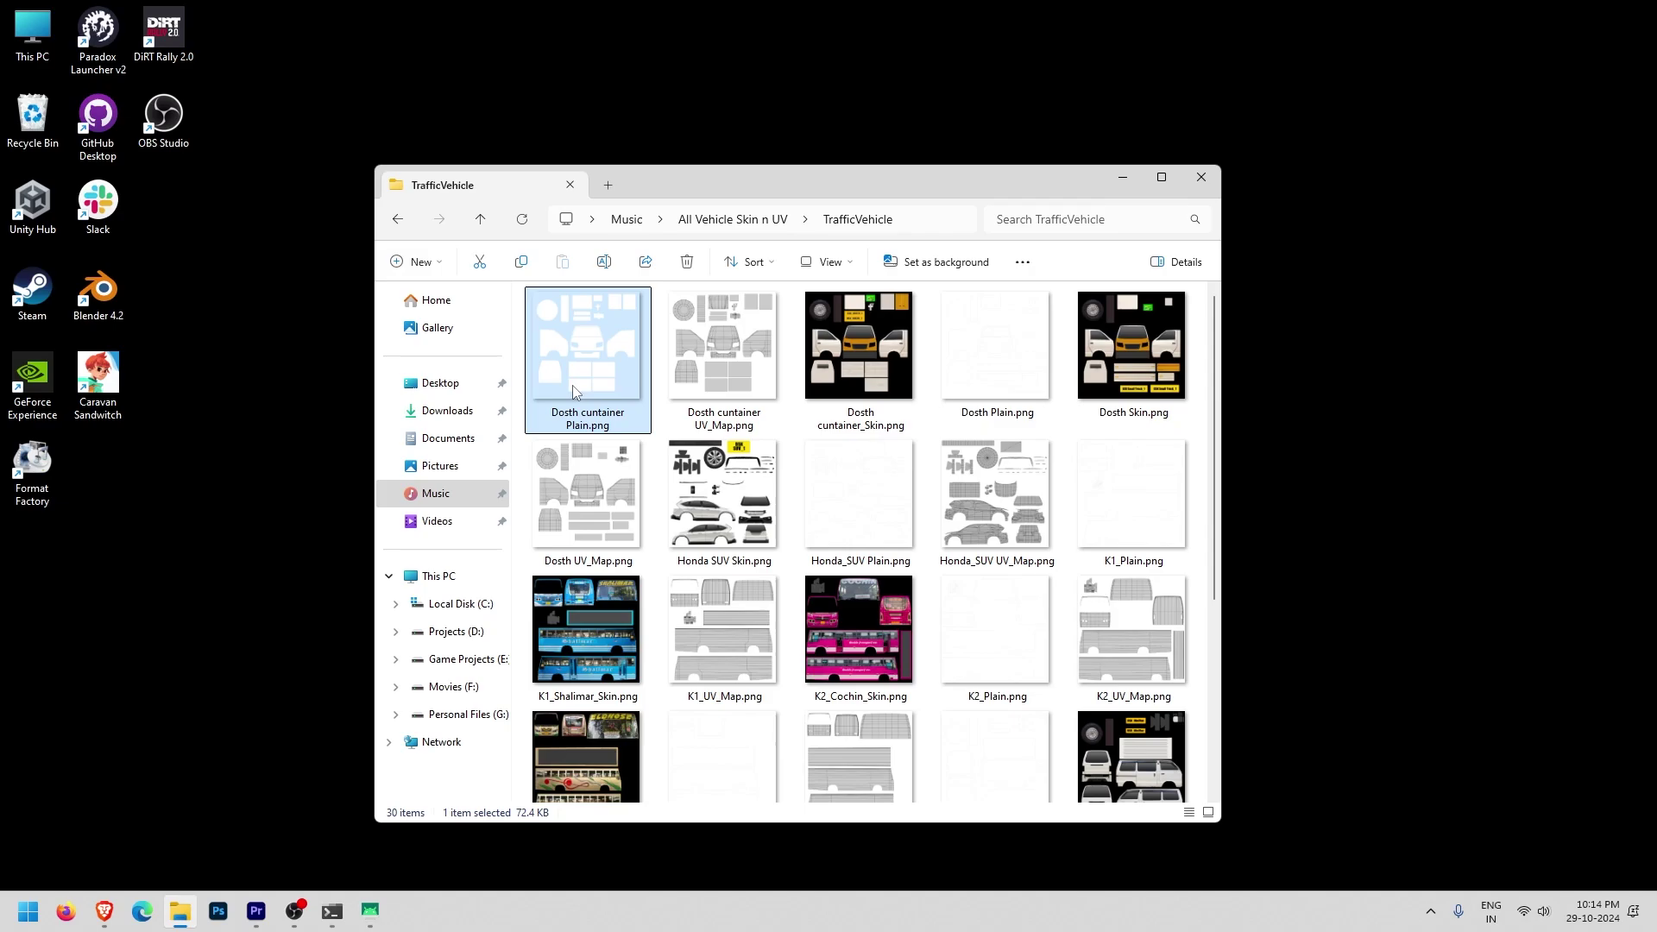
click(726, 371)
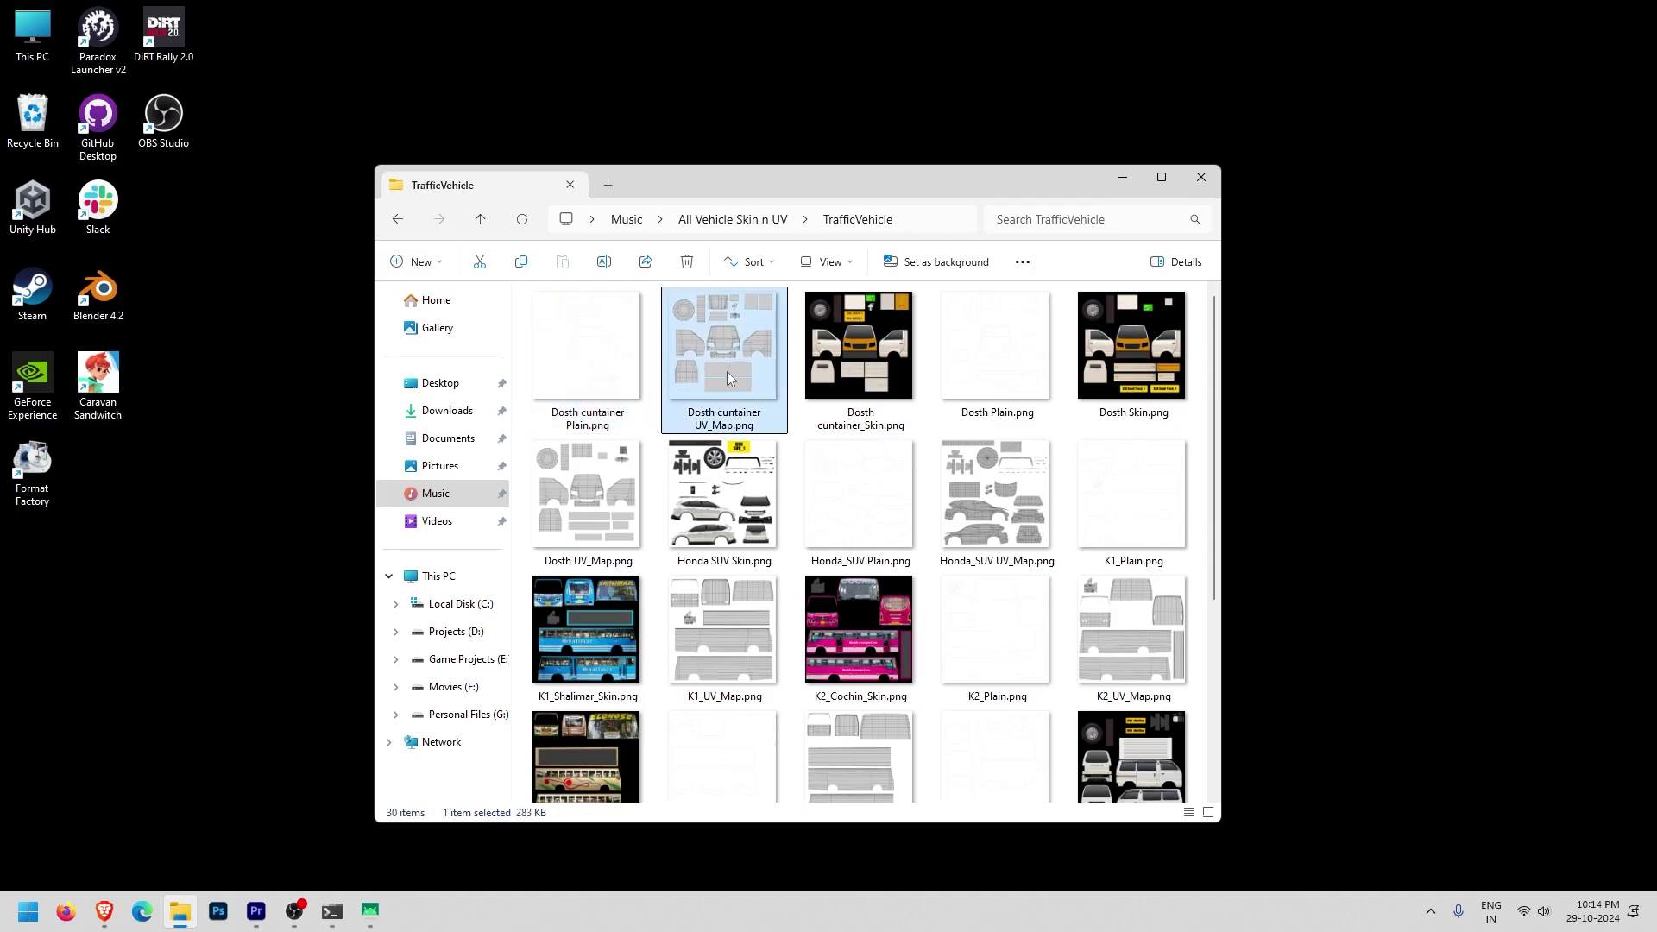
click(851, 365)
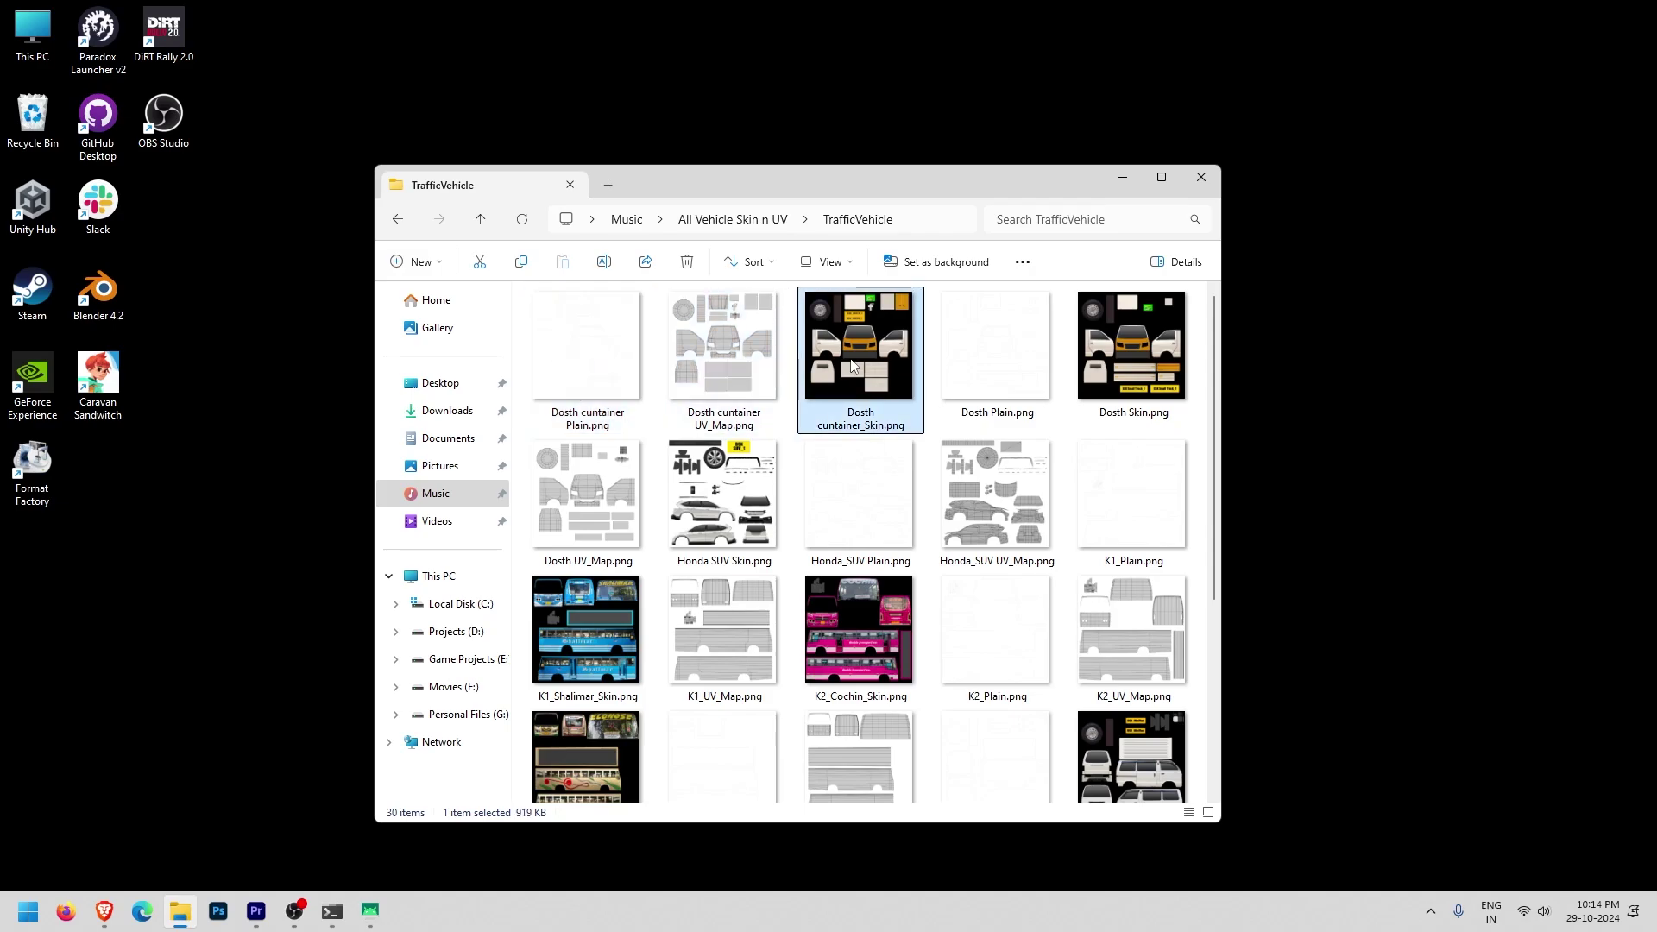
scroll(884, 488, down, 3)
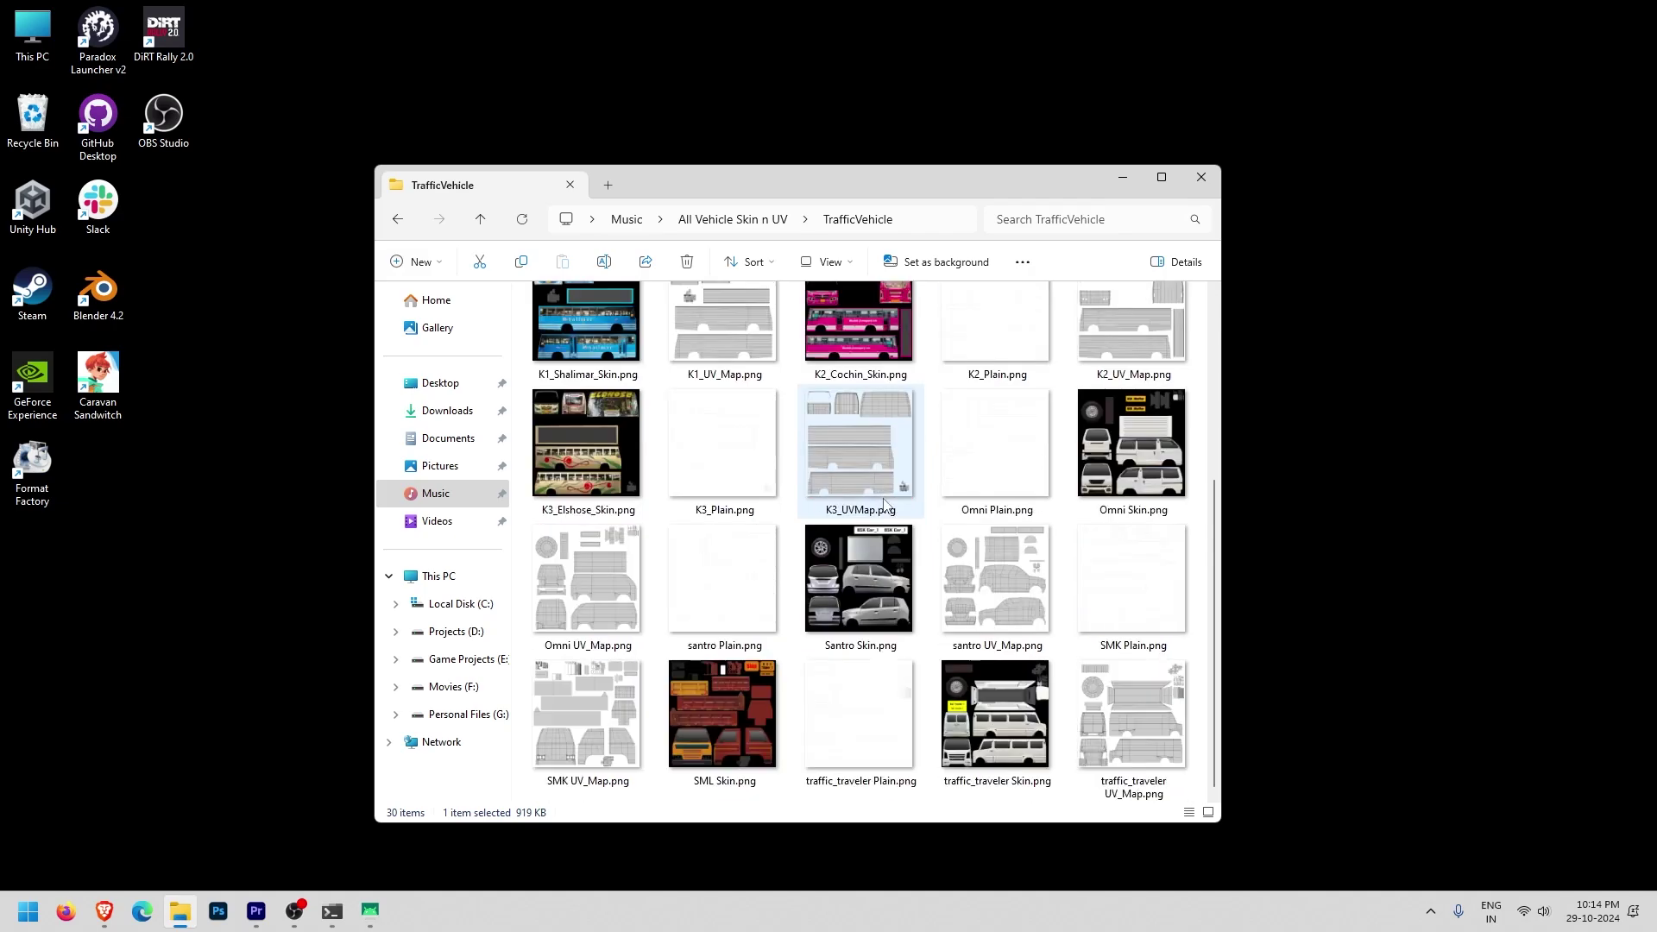
scroll(884, 505, up, 3)
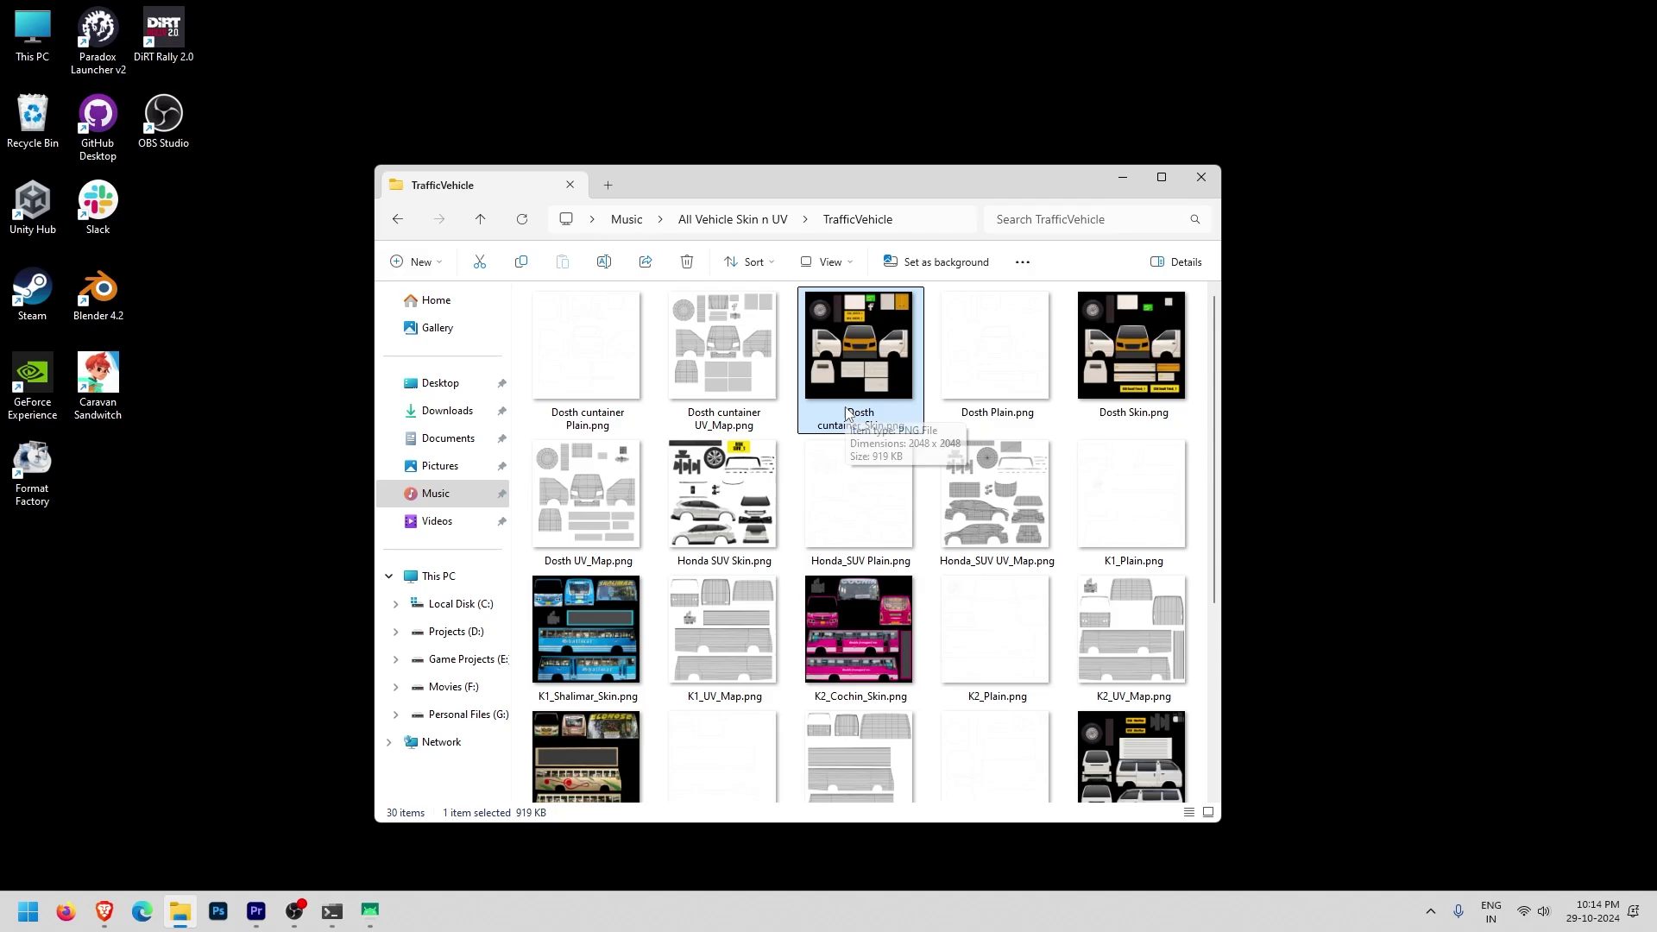
key(alt+Left)
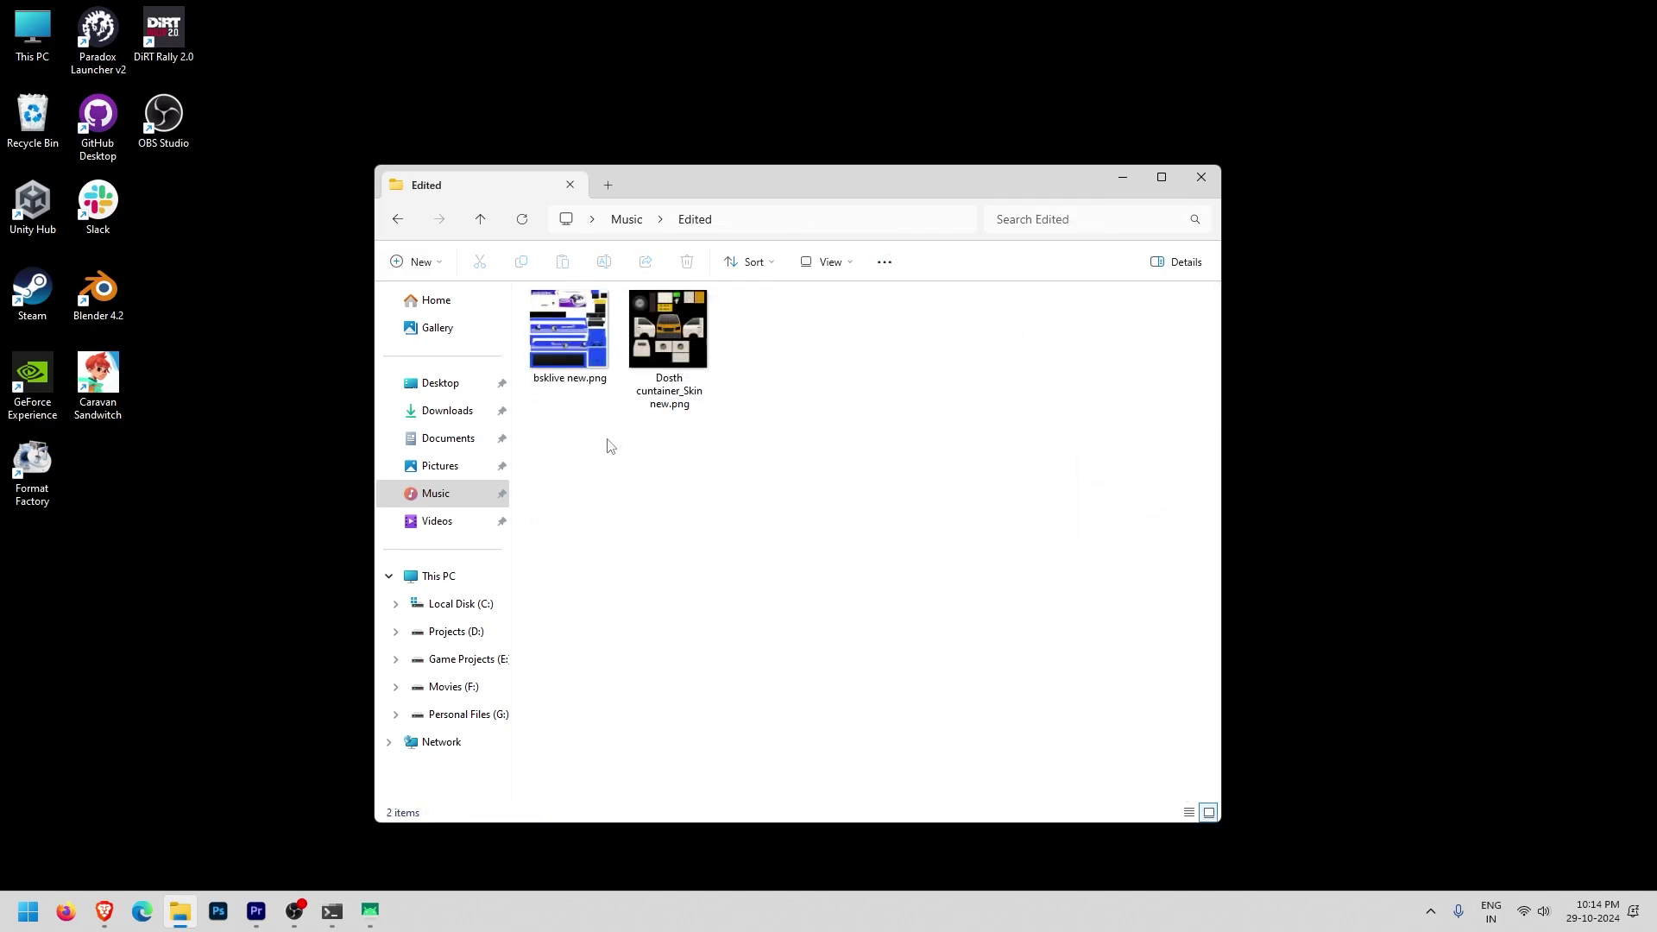
double_click(556, 329)
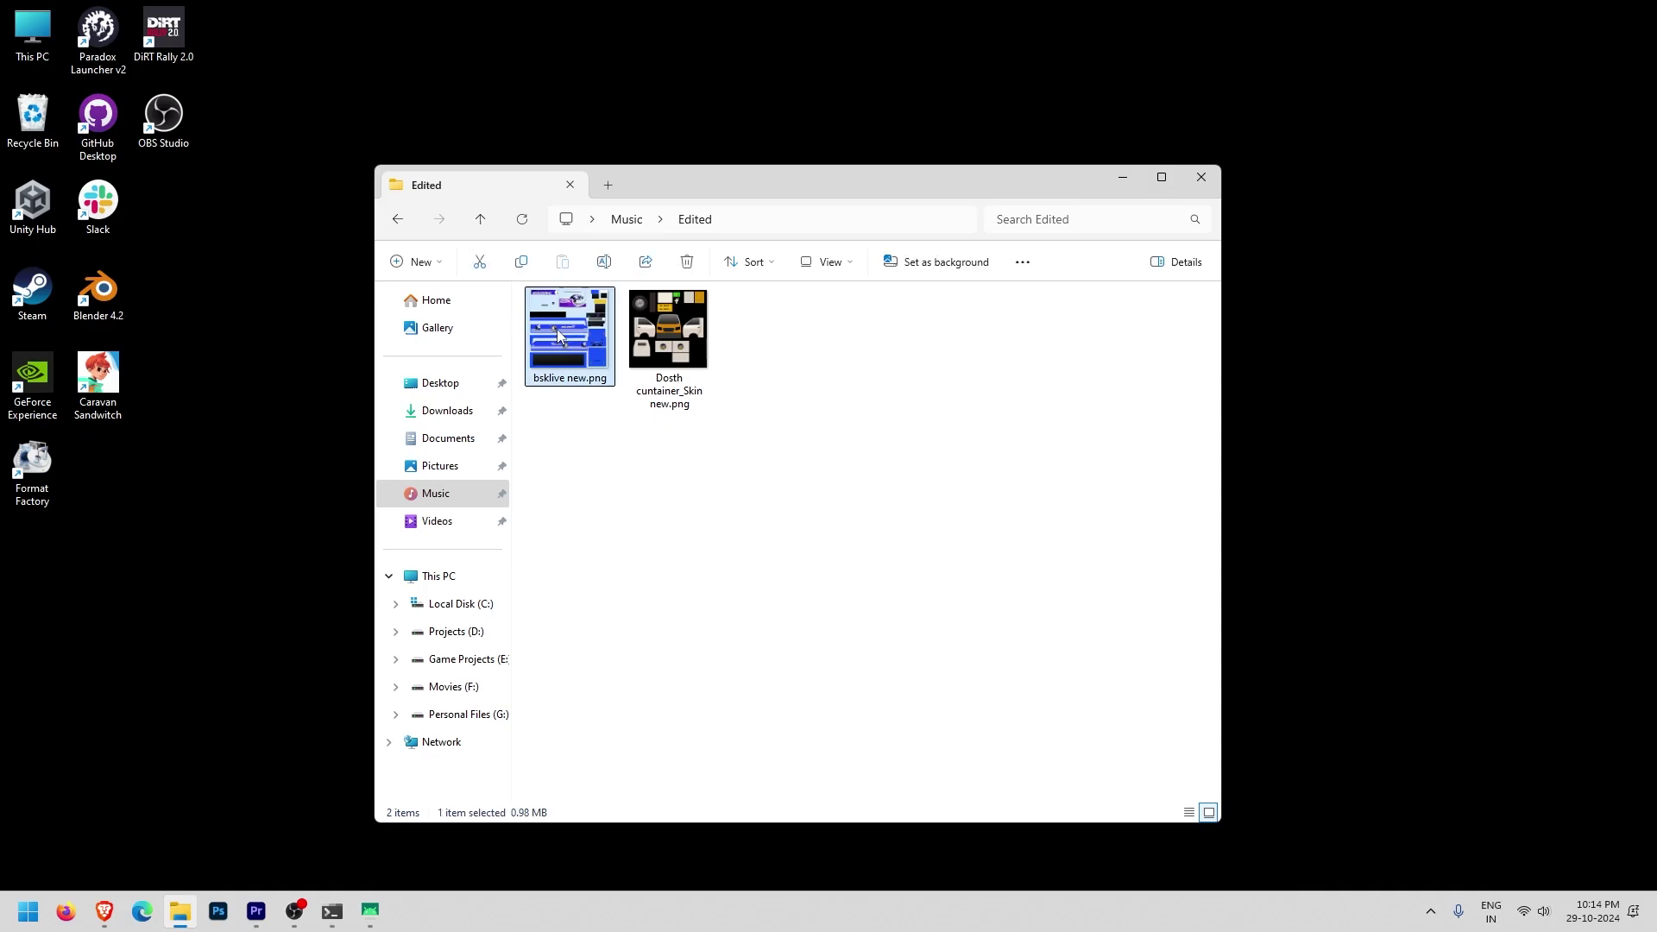
scroll(397, 299, up, 8)
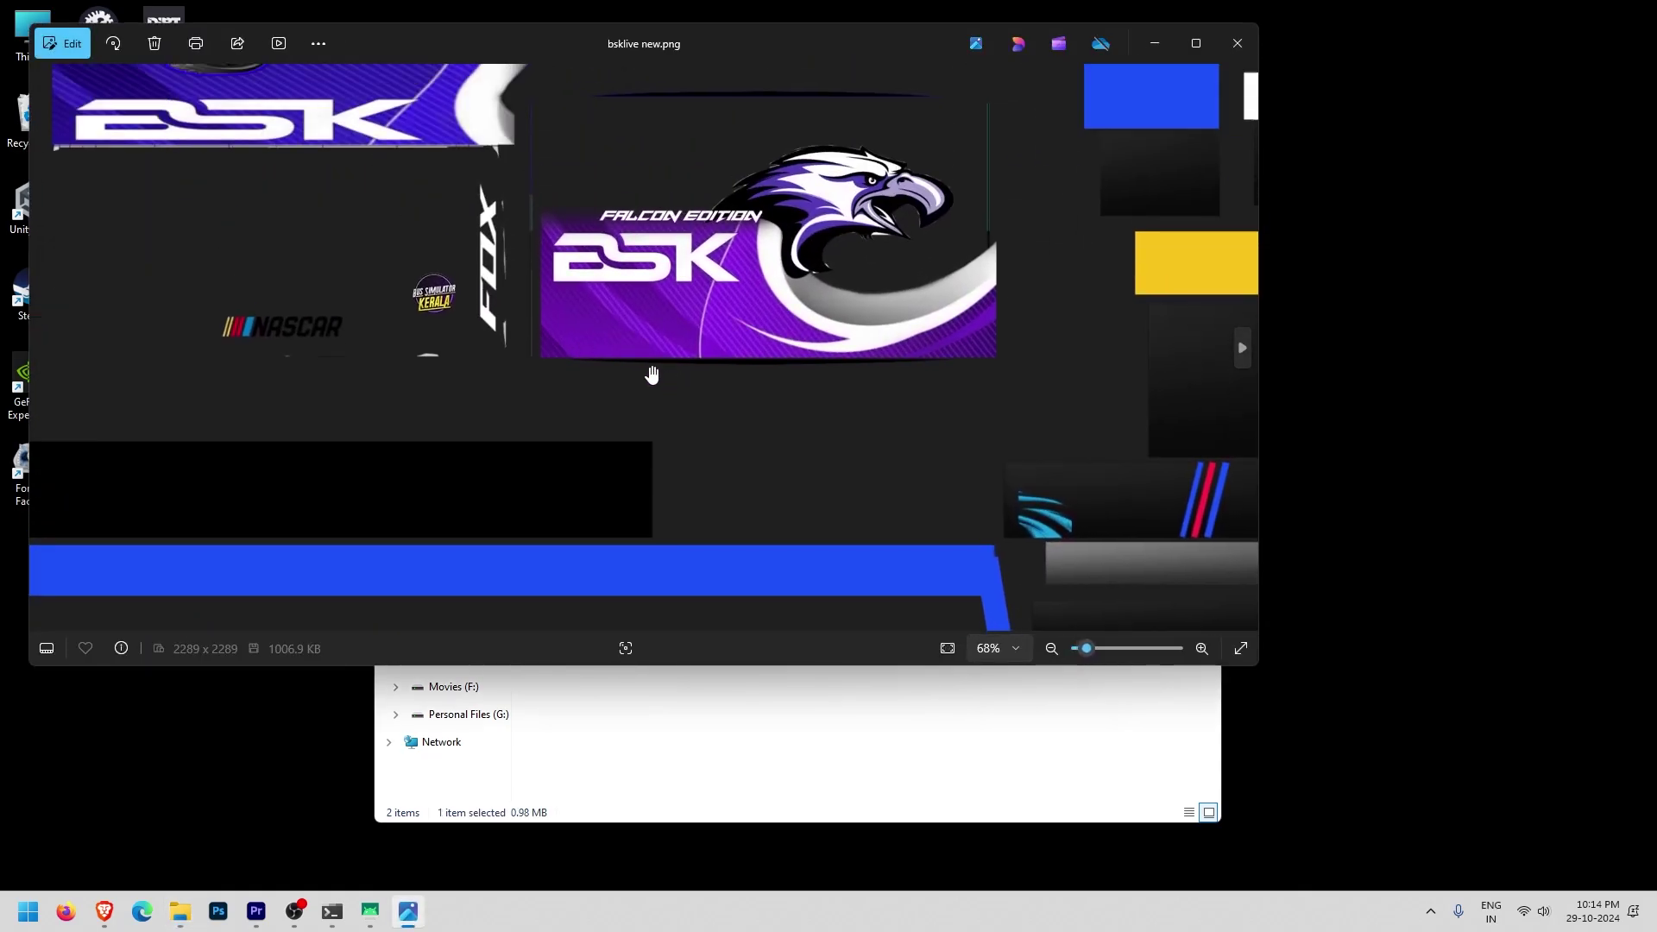
drag(397, 299, 510, 340)
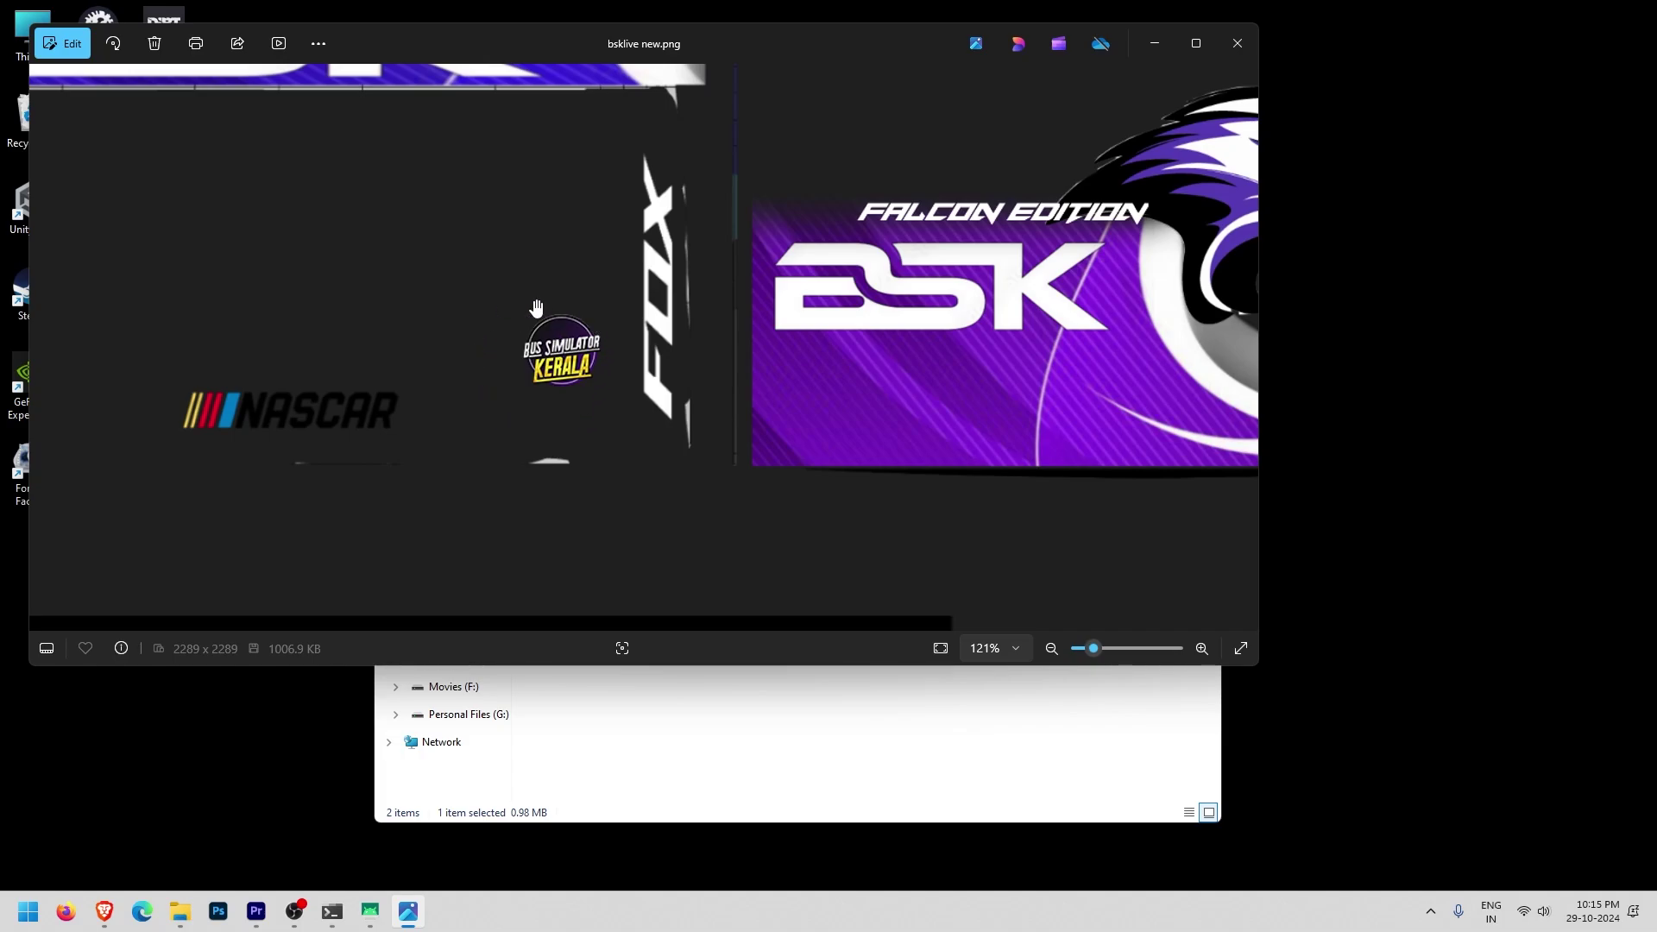
click(1232, 43)
click(669, 329)
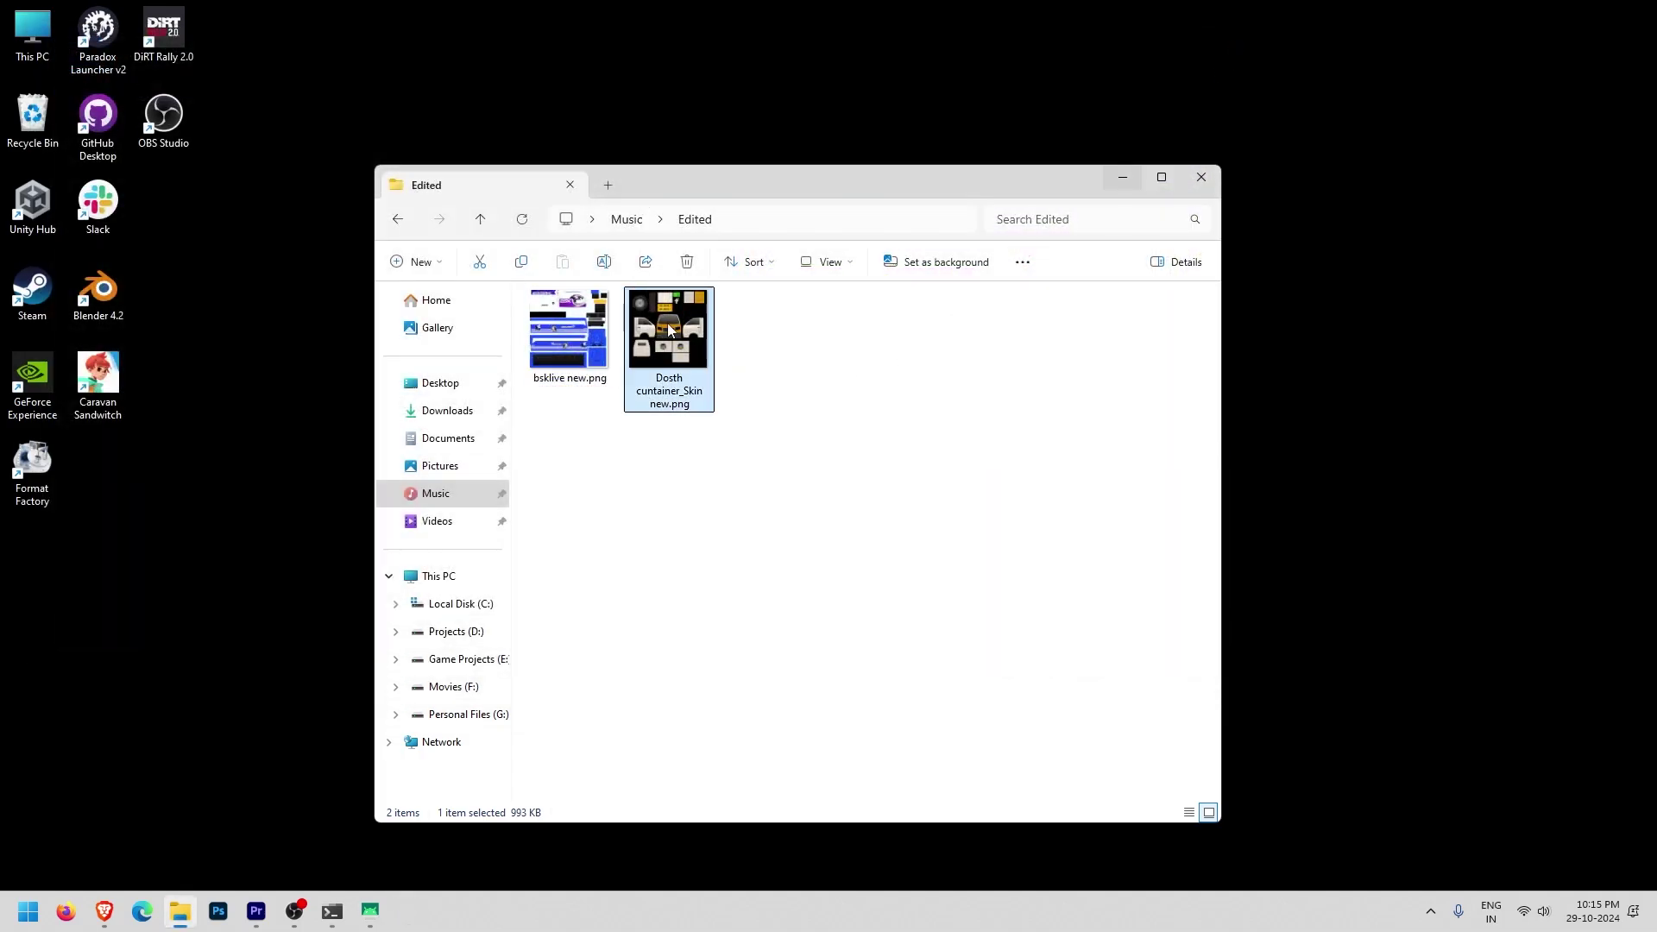
Open Dosth cuntainer_Skin new.png to preview the edited traffic skin.
double_click(669, 329)
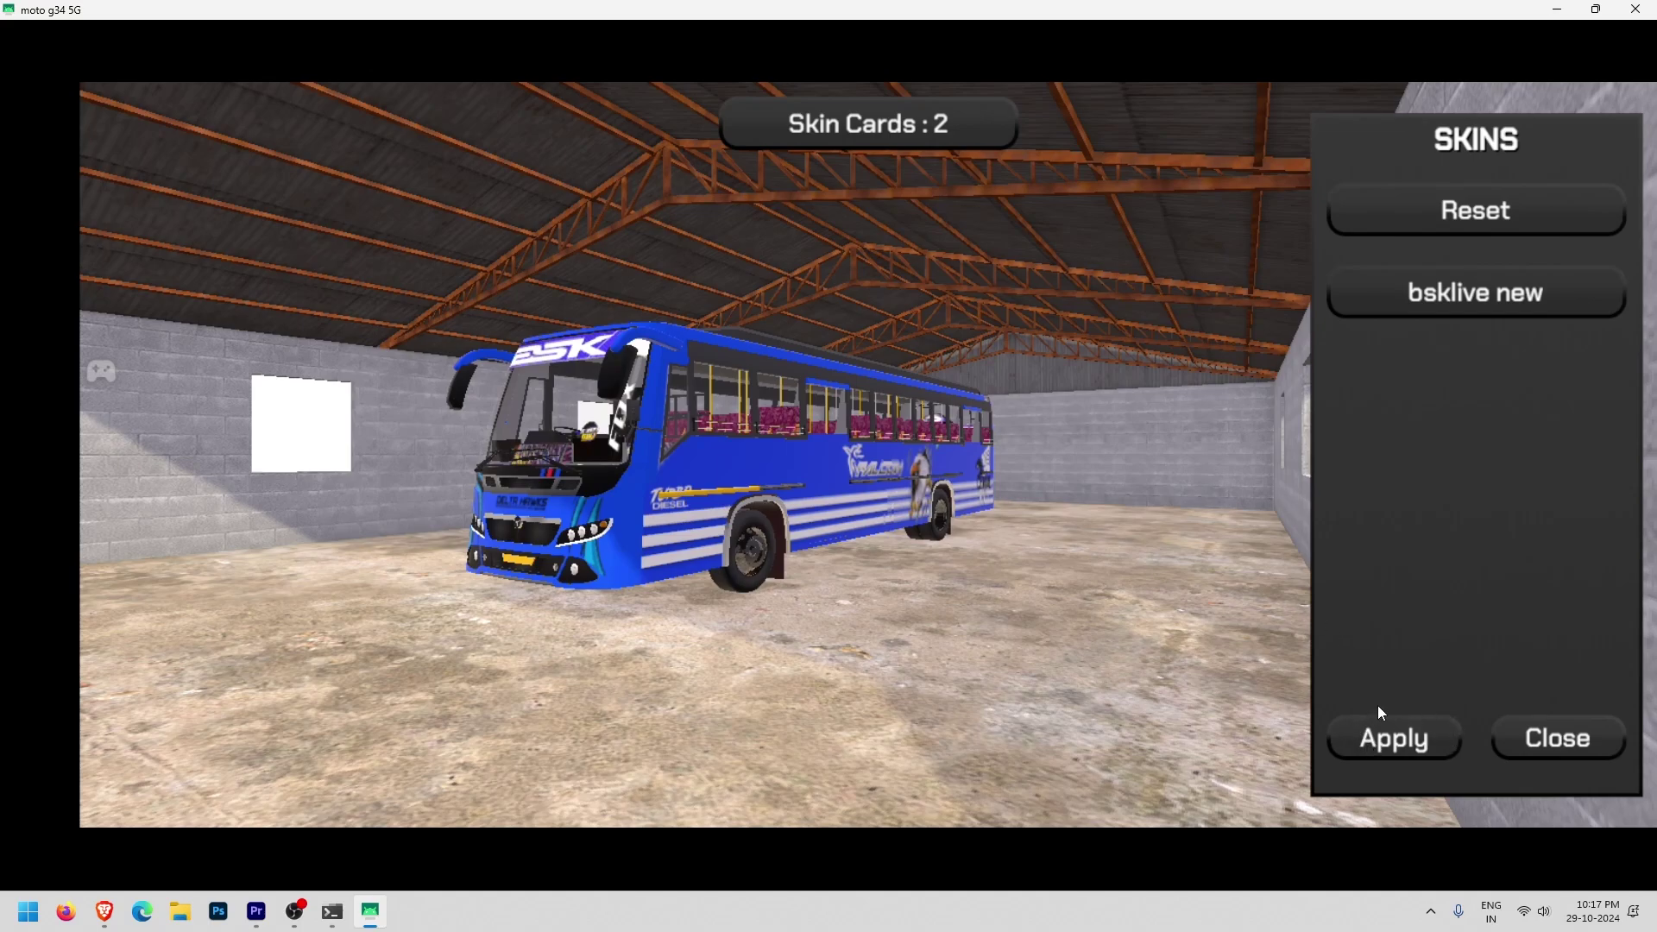
Apply the bsklive new skin to the blue BSK bus and go back to the main menu.
click(1379, 711)
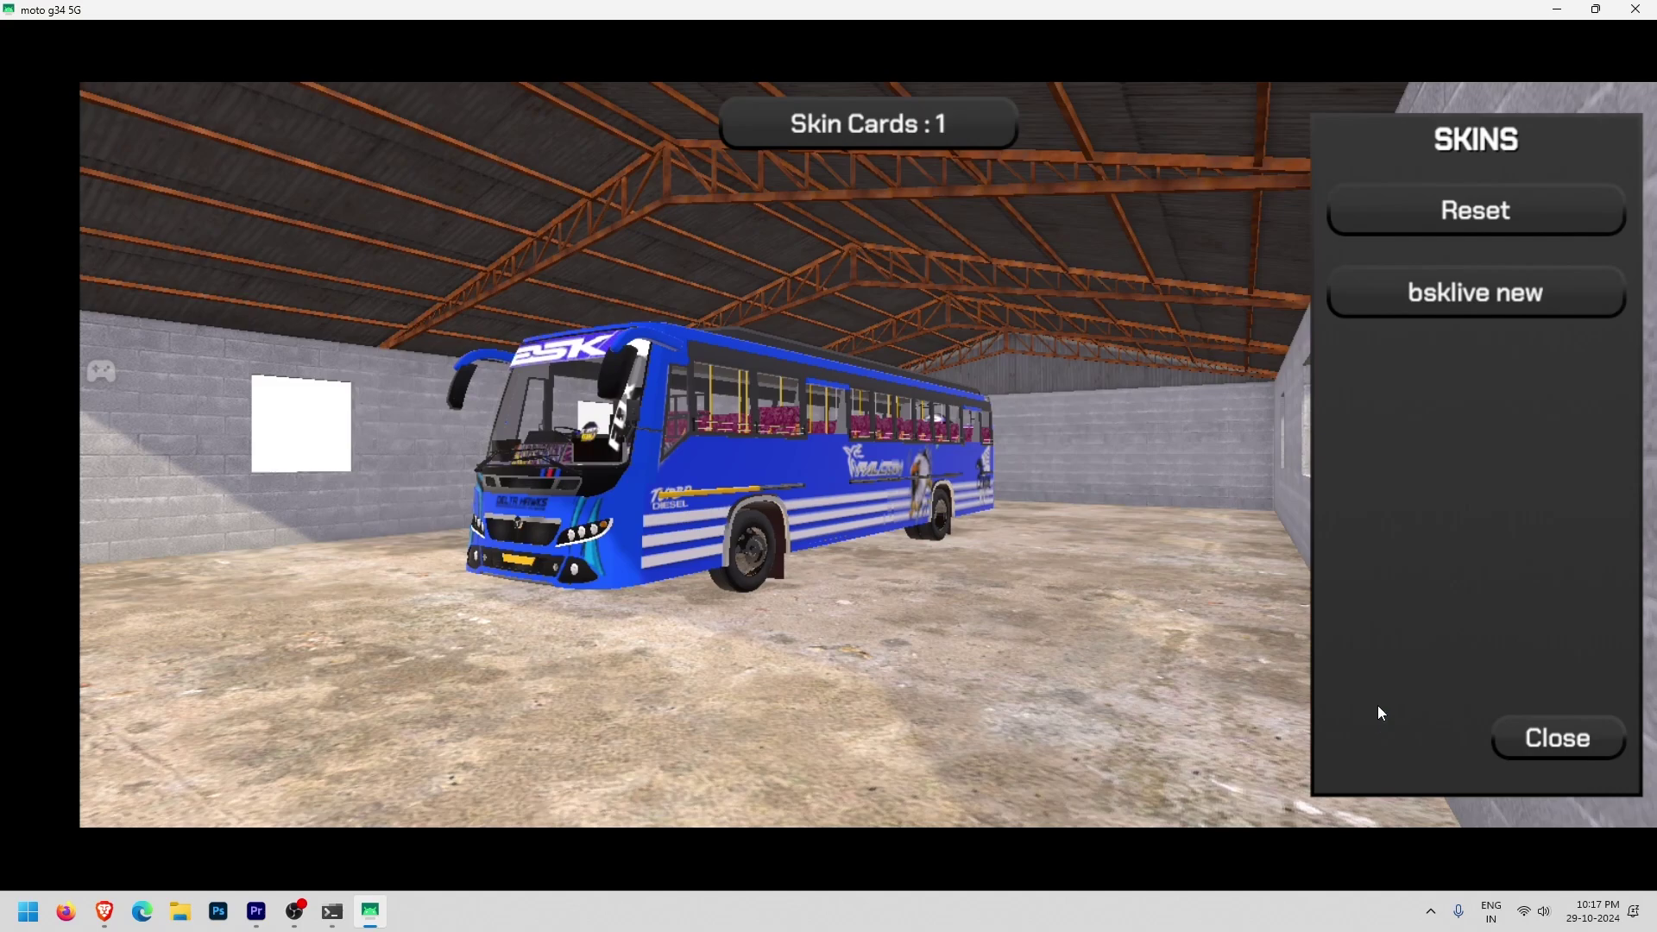
right_click(1379, 711)
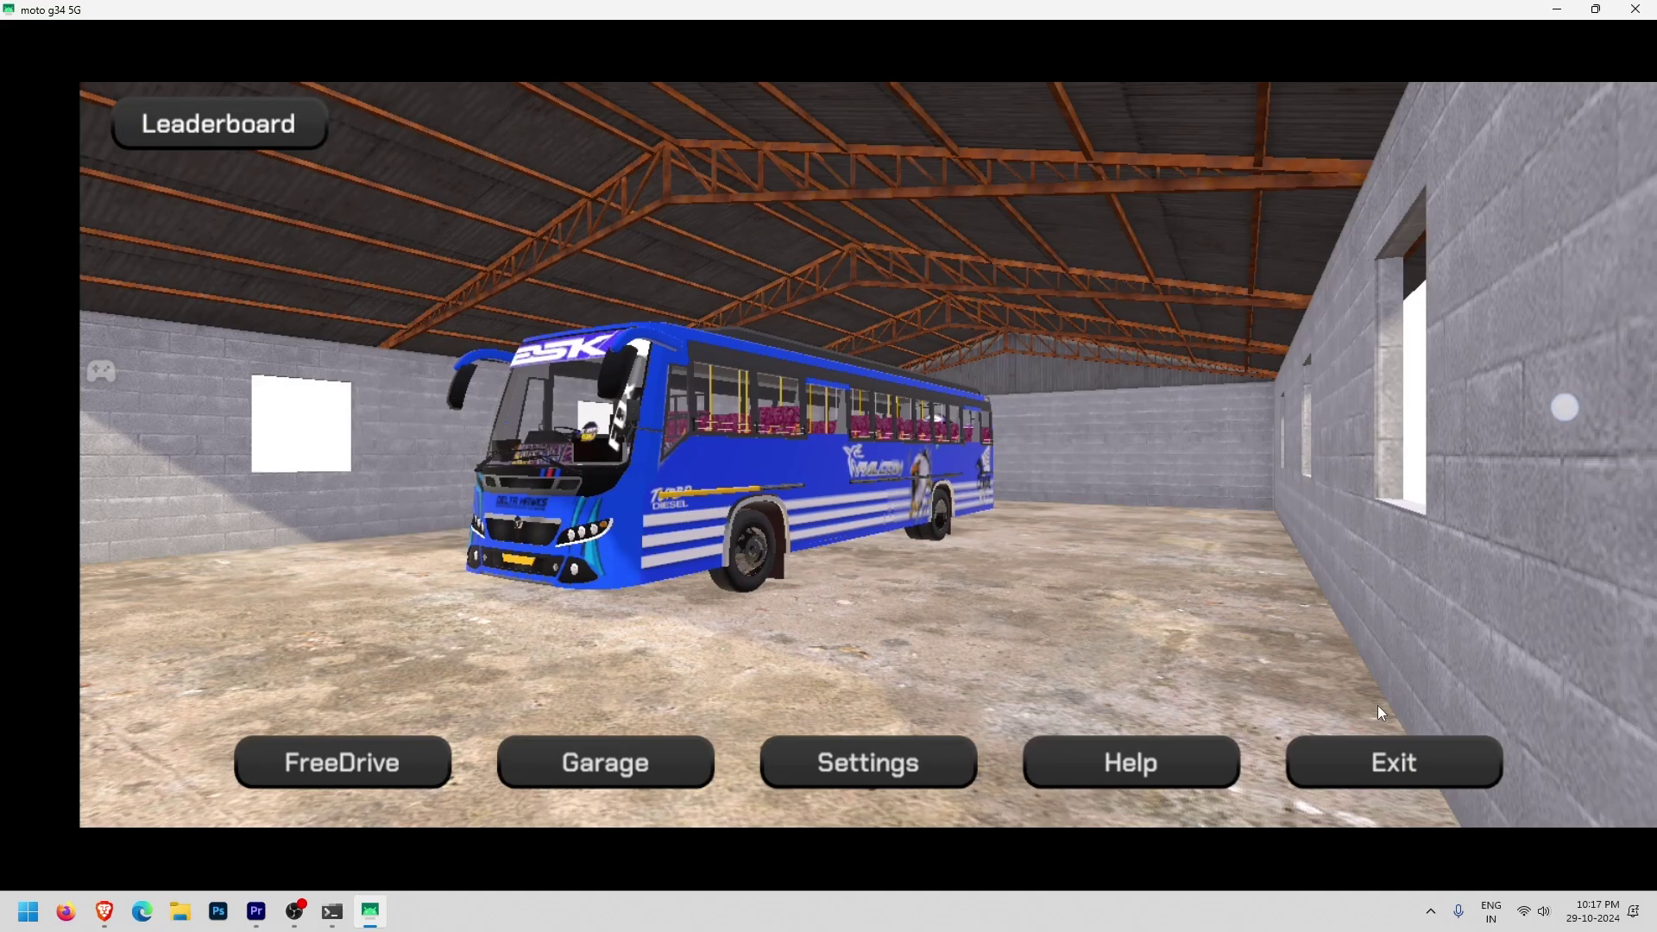
Leave the game for the phone's home screen with the Files app.
key(alt+h)
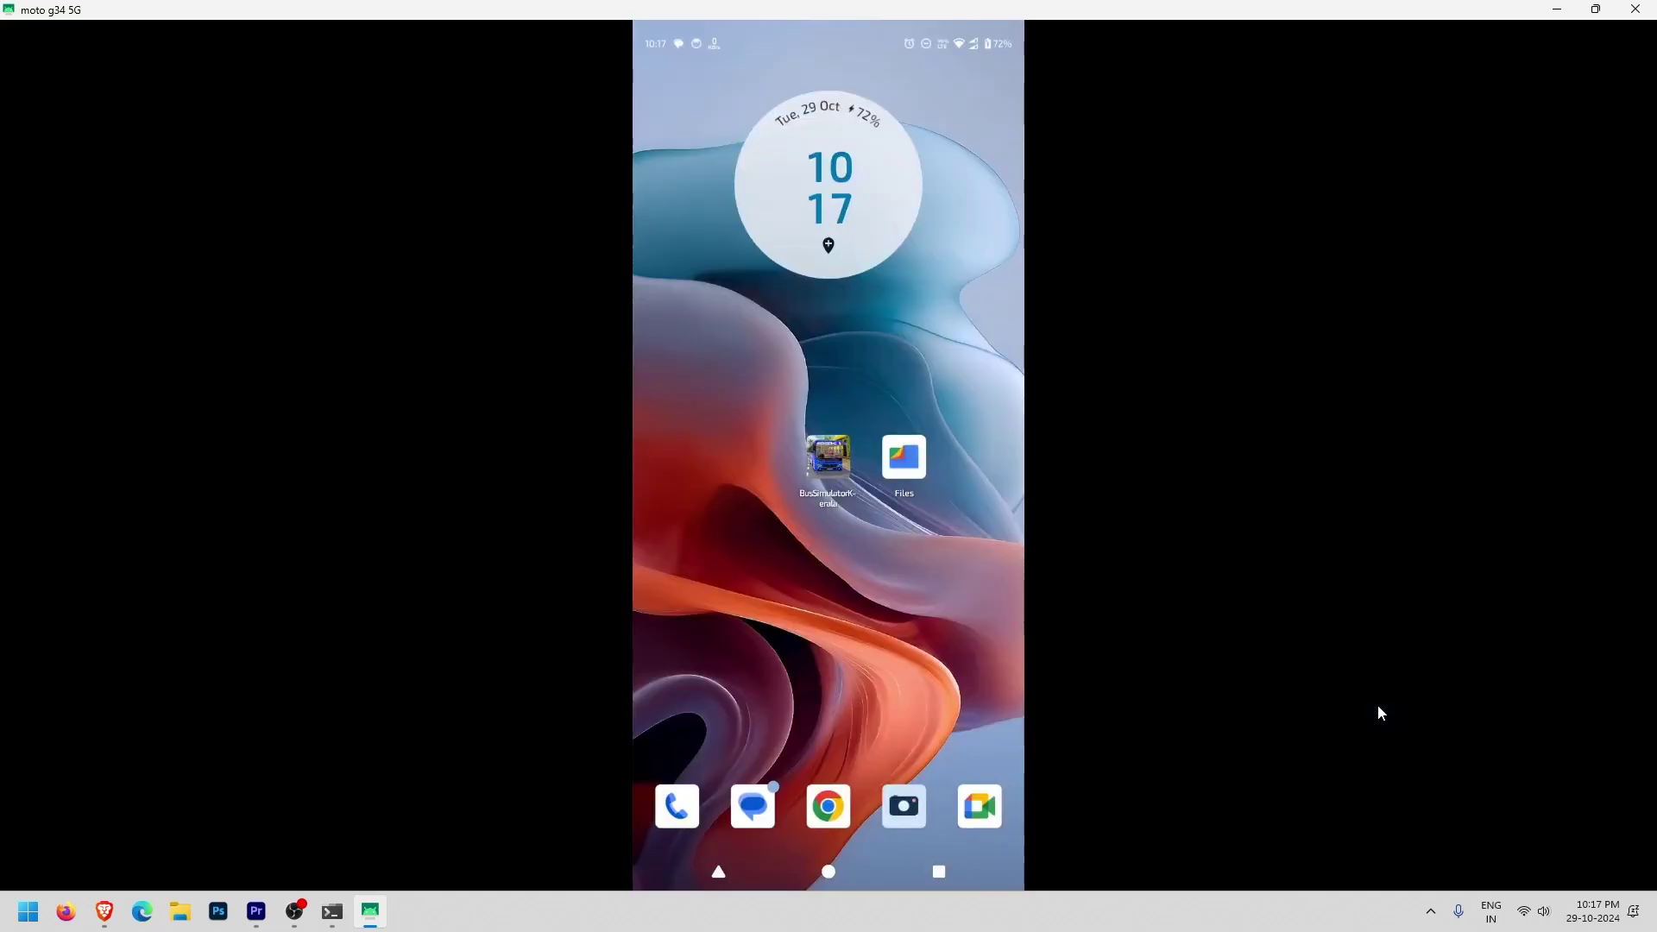